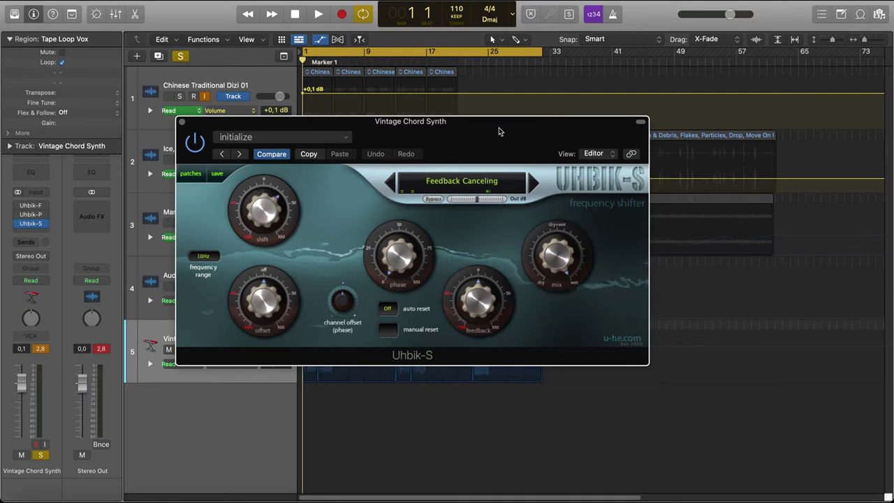
Move the Uhbik-S window clear of the tracks, set the shift to 100 and raise the offset.
left_click_drag(499, 132, 464, 53)
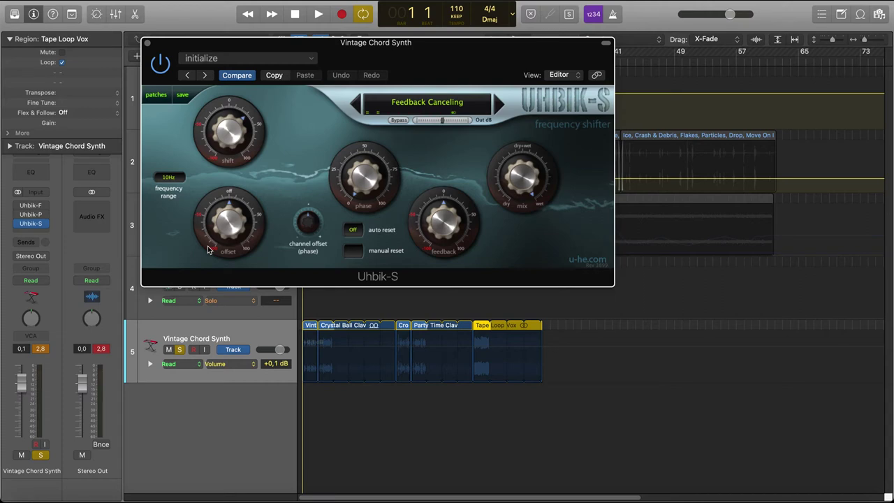
left_click_drag(457, 69, 452, 14)
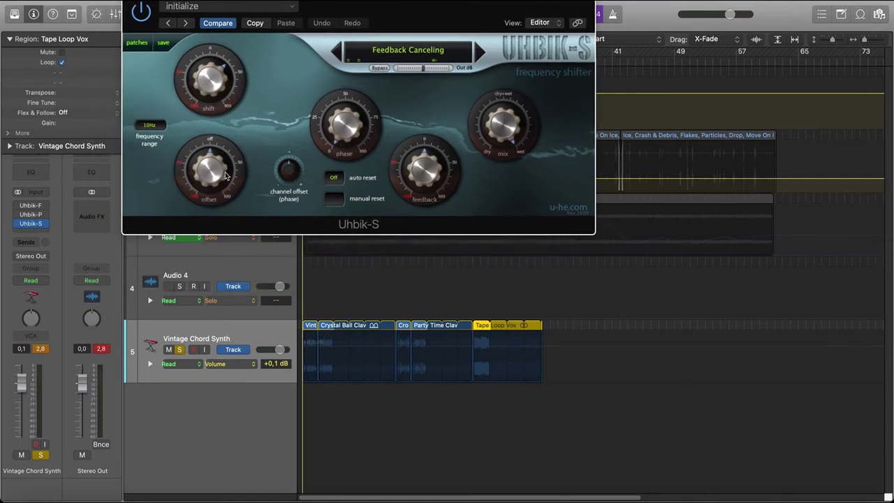
left_click_drag(373, 15, 379, 67)
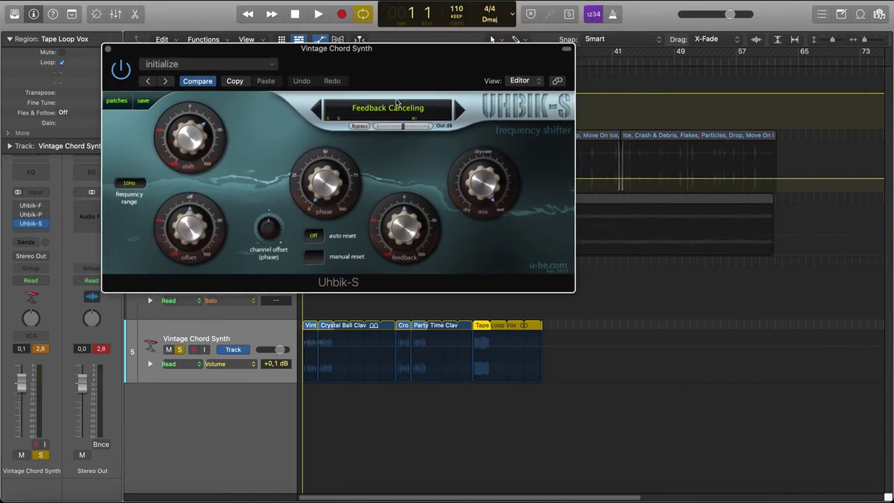
left_click_drag(171, 149, 187, 100)
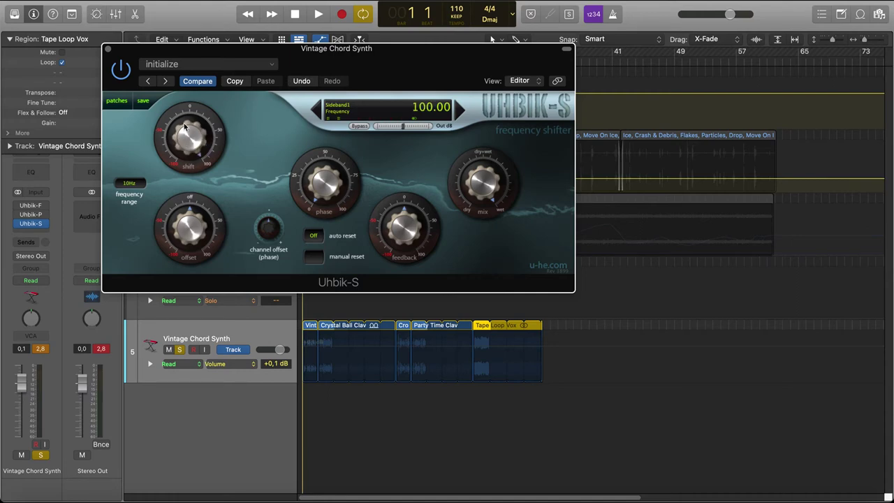
left_click_drag(183, 245, 192, 213)
Adjust the channel offset and phase, and lower the mix to 93.
left_click(269, 235)
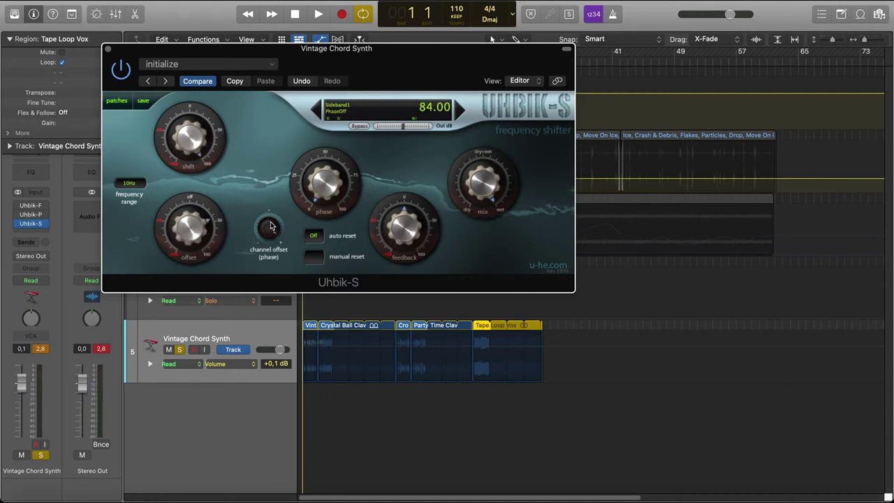
left_click_drag(320, 181, 350, 152)
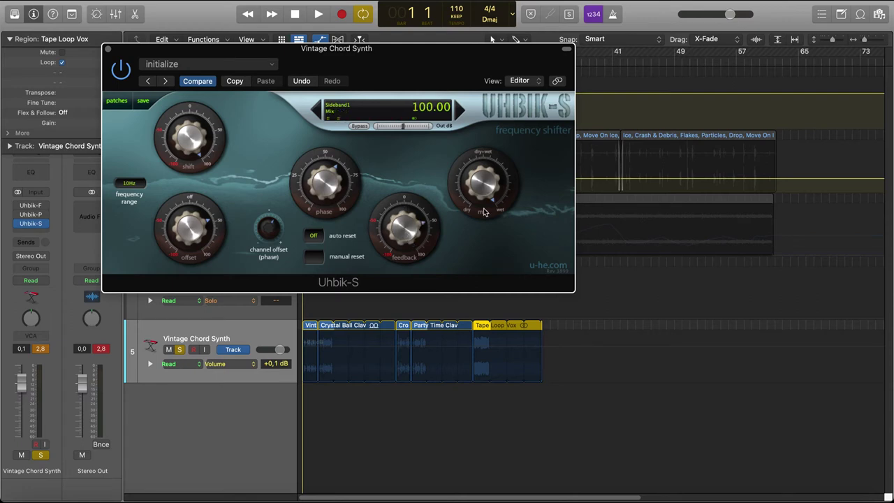
left_click_drag(484, 212, 500, 198)
Reposition the Uhbik-S window over the arrangement and start playback.
left_click_drag(382, 48, 457, 0)
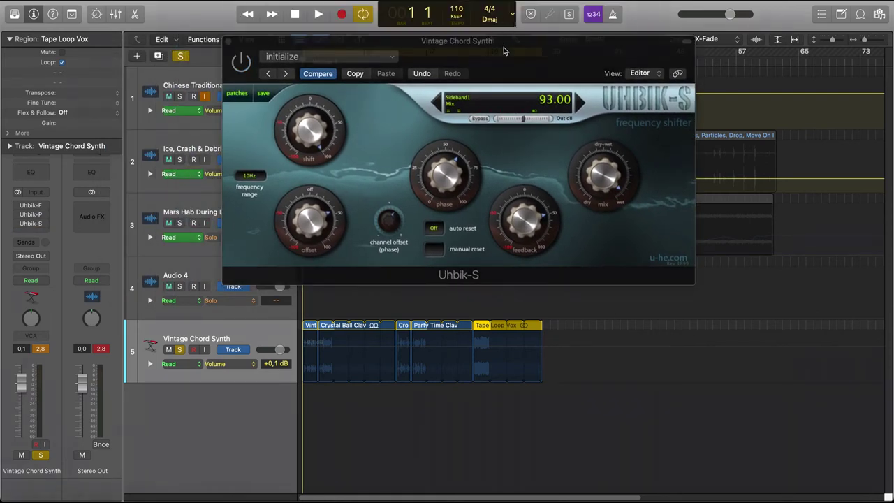
left_click_drag(493, 38, 382, 30)
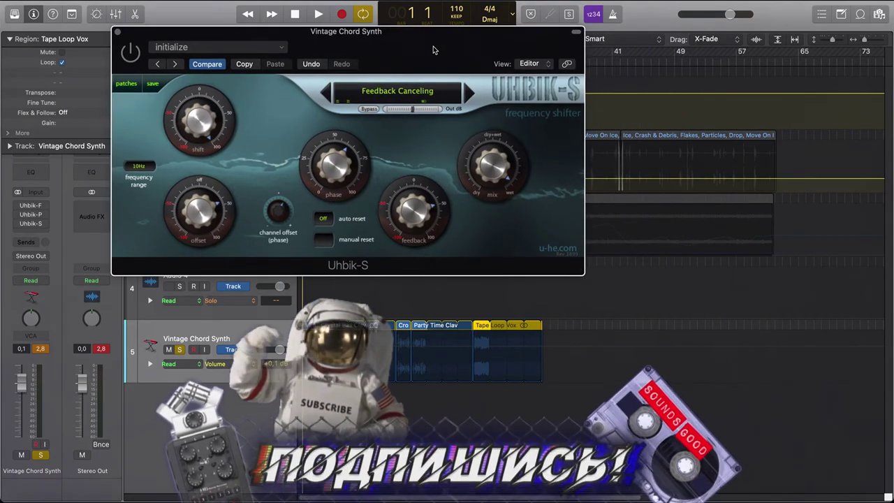
mouse_move(19, 207)
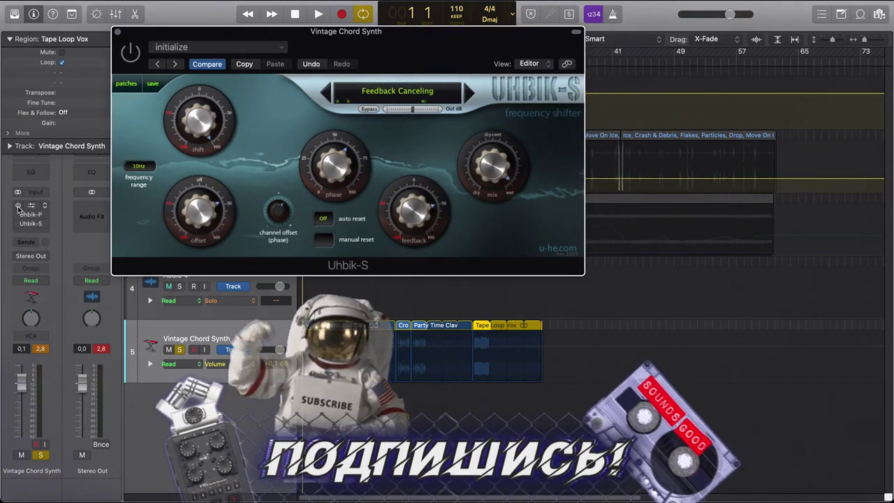
left_click_drag(424, 33, 401, 45)
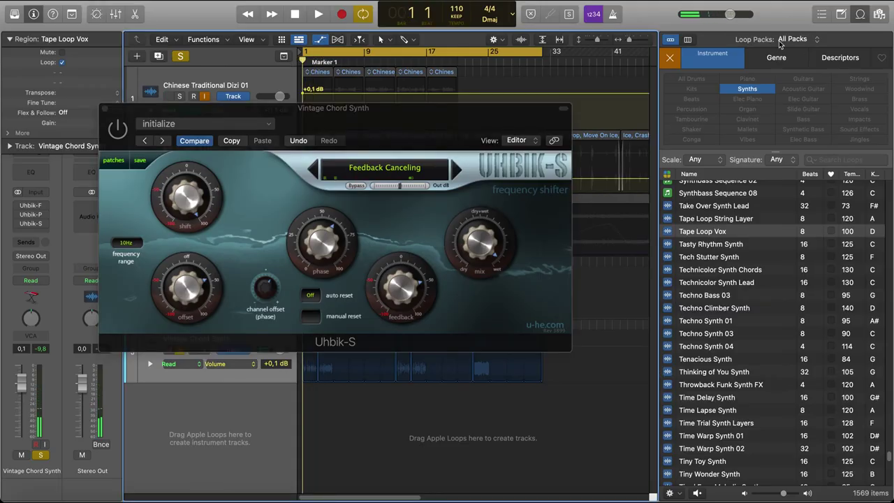
mouse_move(423, 112)
left_mouse_down()
mouse_move(467, 36)
mouse_move(414, 121)
left_mouse_up()
key("space")
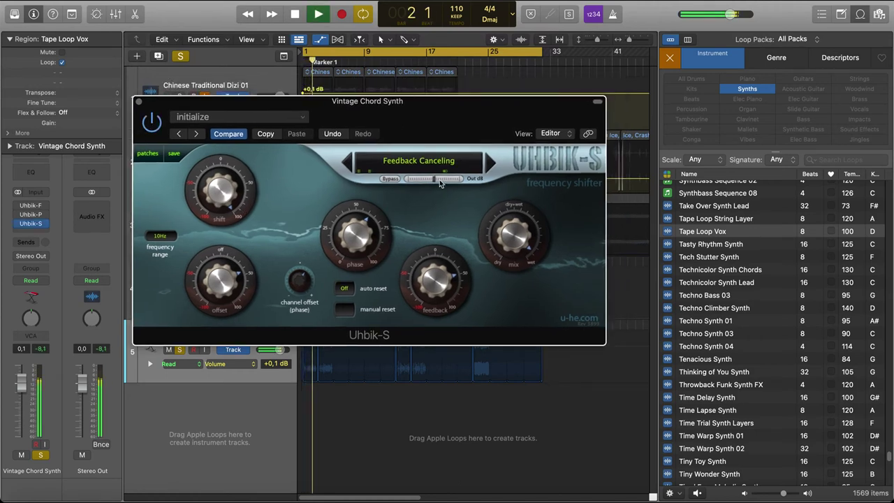
Load the "Left down right up" preset in Uhbik-S and close the loop browser.
left_click(381, 162)
left_click(391, 207)
key("o")
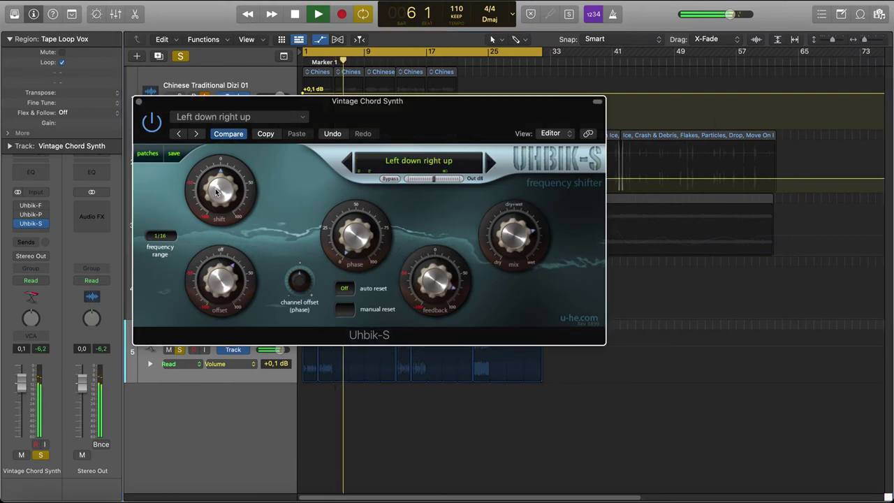
Set the shift to 93 and the offset to 100, and raise the phase while the track plays.
mouse_move(221, 197)
left_click_drag(221, 197, 222, 164)
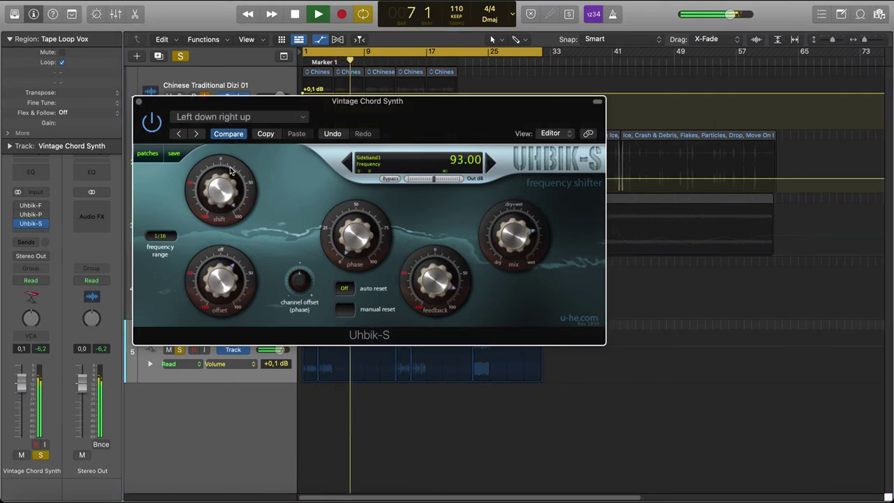
left_click_drag(225, 285, 227, 204)
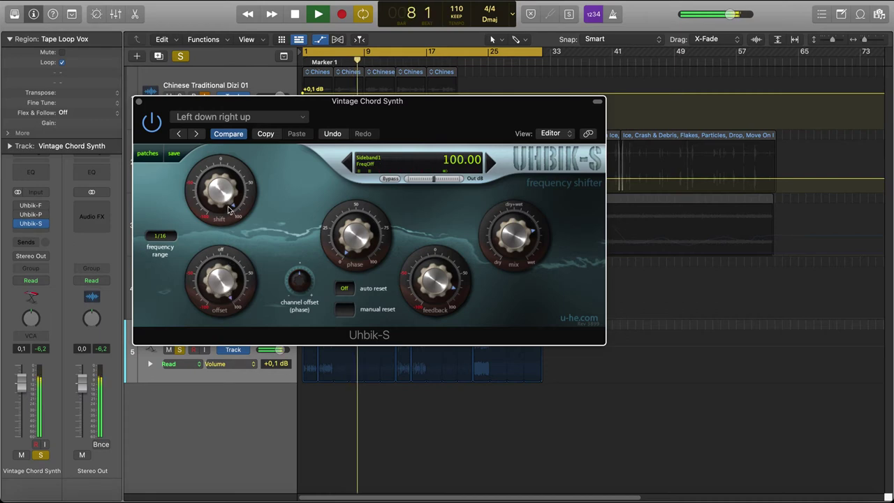
left_click_drag(358, 241, 357, 188)
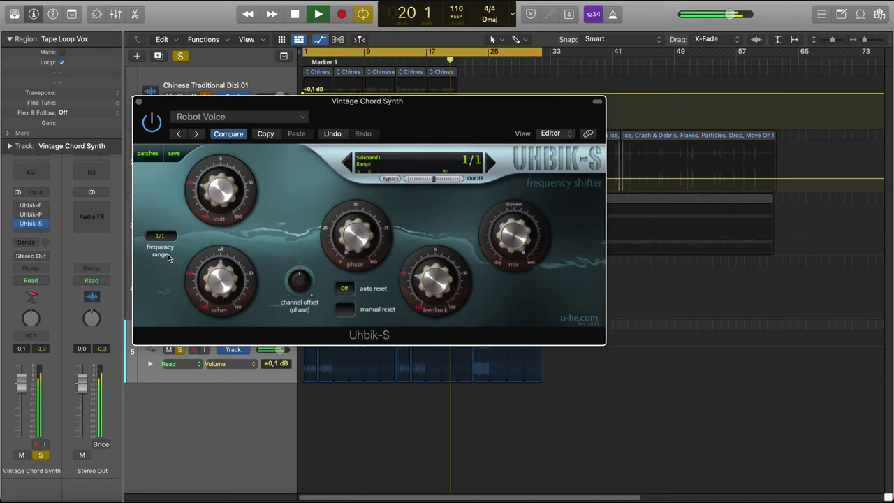
Try a 1/16 frequency range on the Robot Voice preset and a phase adjustment on the Synced Phasing preset.
left_click_drag(168, 241, 166, 238)
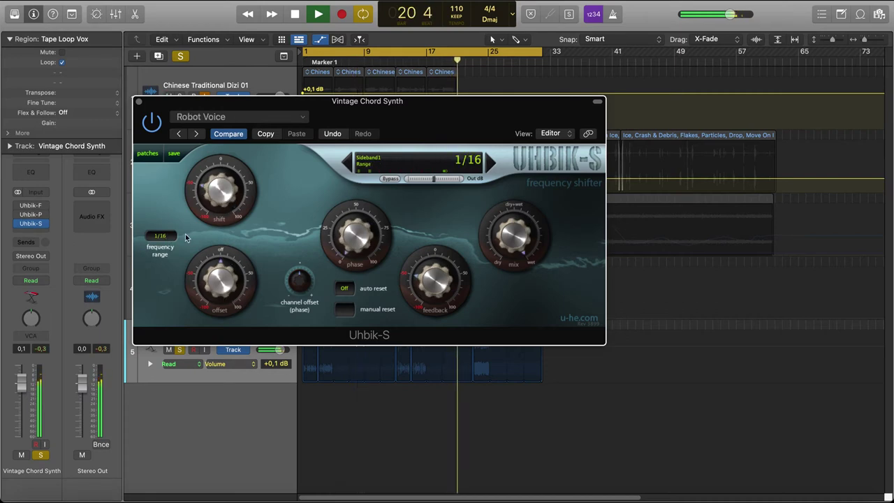
left_click(492, 159)
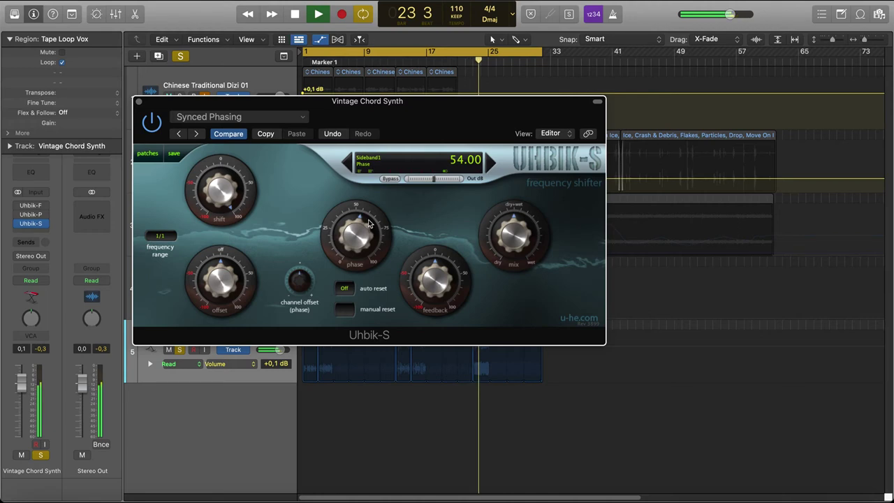
left_click_drag(370, 226, 361, 237)
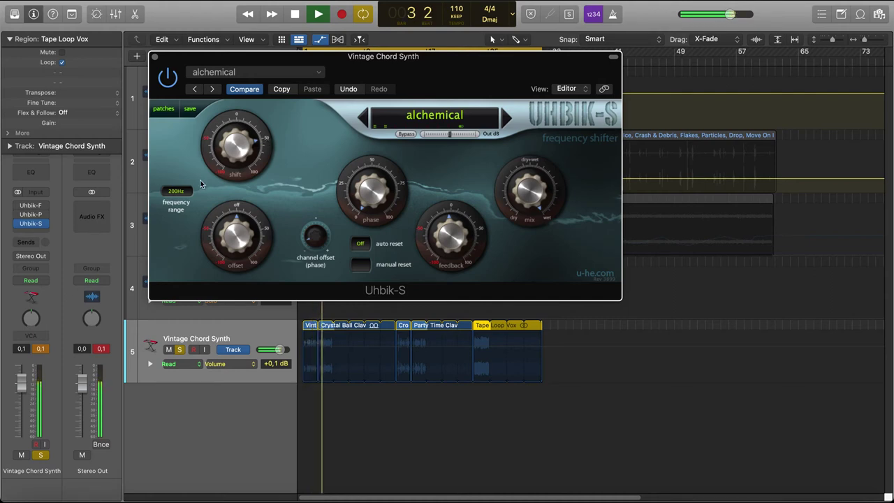
Raise the alchemical preset's phase and set its channel offset to 100, restarting playback to hear it.
left_click_drag(371, 192, 371, 126)
left_click_drag(316, 238, 315, 138)
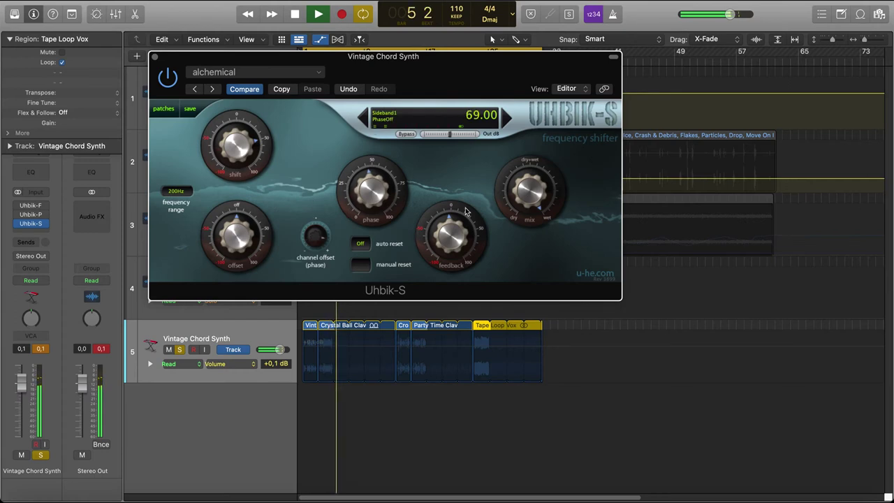
left_click_drag(319, 243, 317, 185)
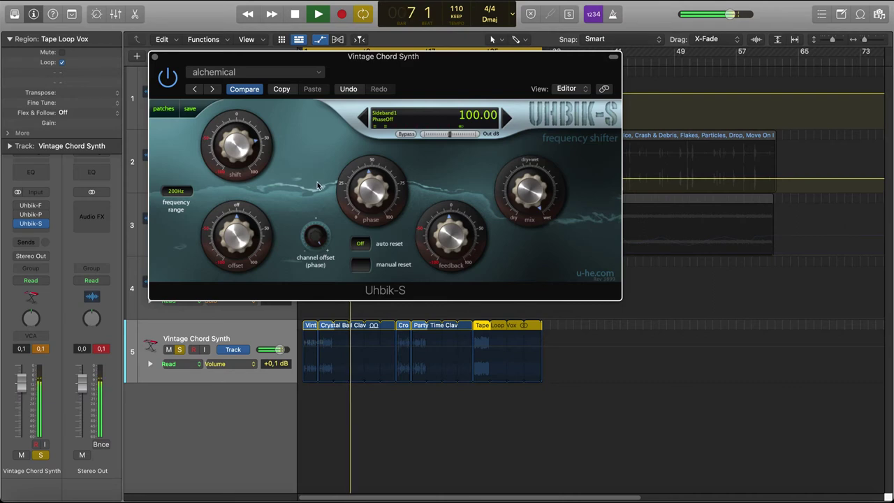
key("space")
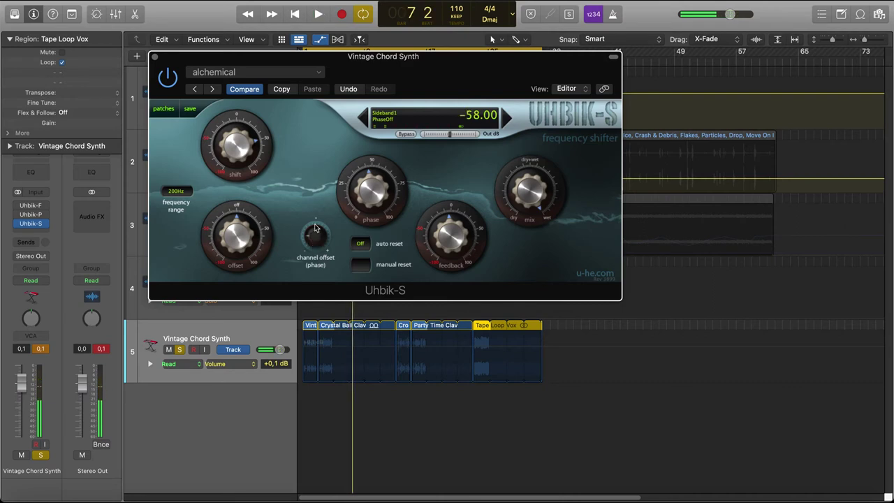
key("space")
left_click_drag(315, 228, 314, 183)
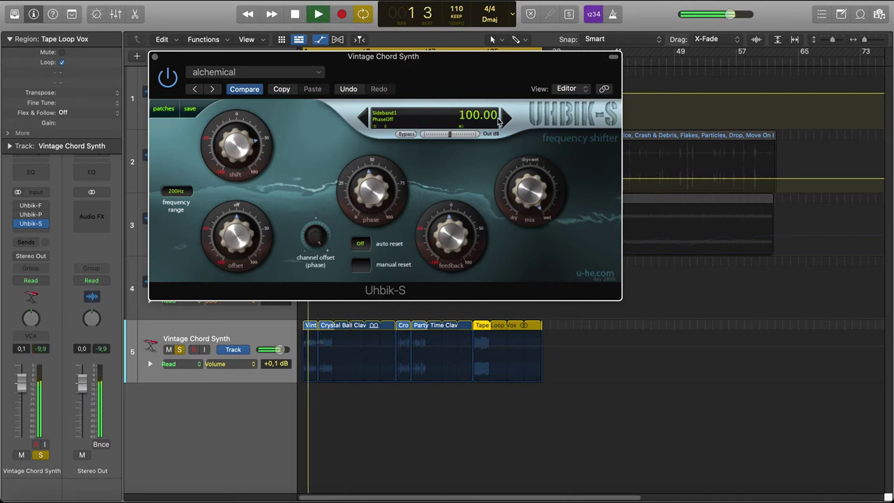
Load the bipolar preset and raise its offset and shift to 100 along with its phase.
left_click(506, 118)
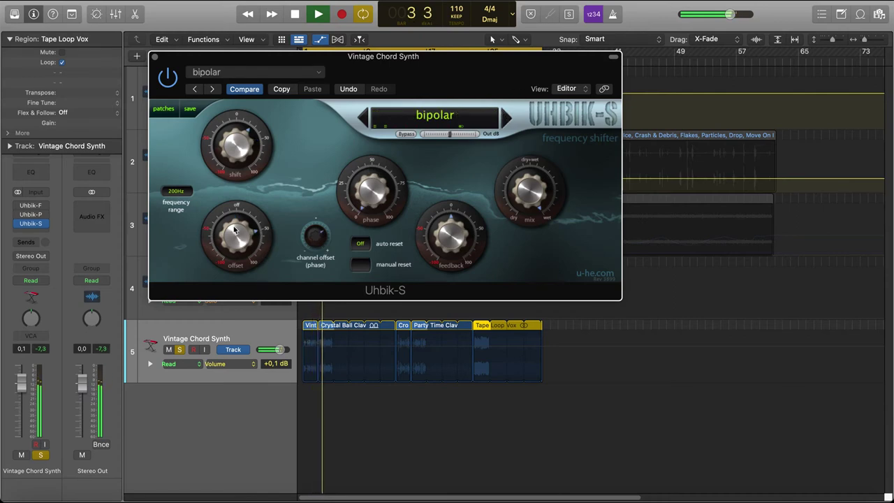
left_click_drag(227, 235, 231, 204)
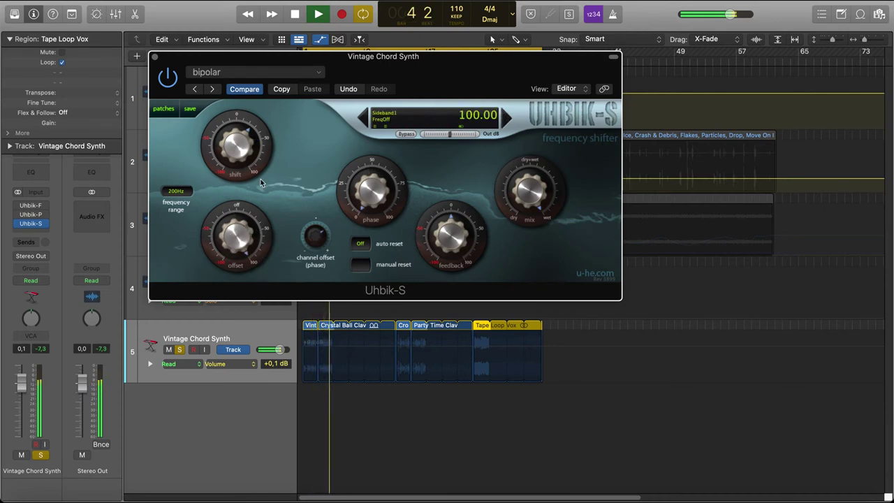
left_click_drag(371, 201, 385, 160)
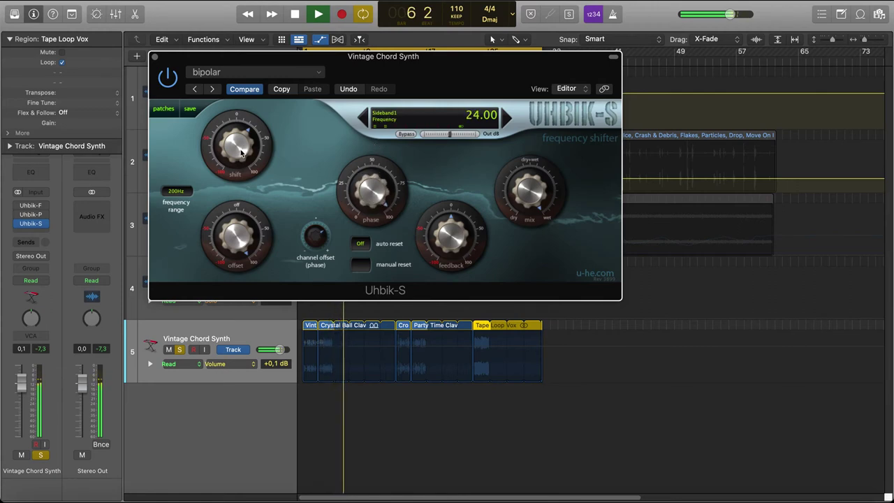
left_click_drag(241, 152, 252, 115)
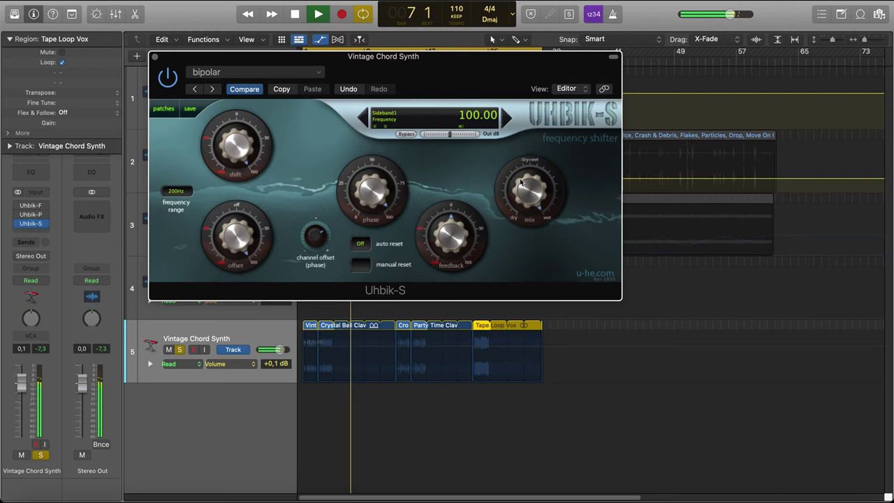
Sweep the bipolar preset's shift down to -89, readjust it, and set the phase to 49.
left_click_drag(240, 150, 238, 216)
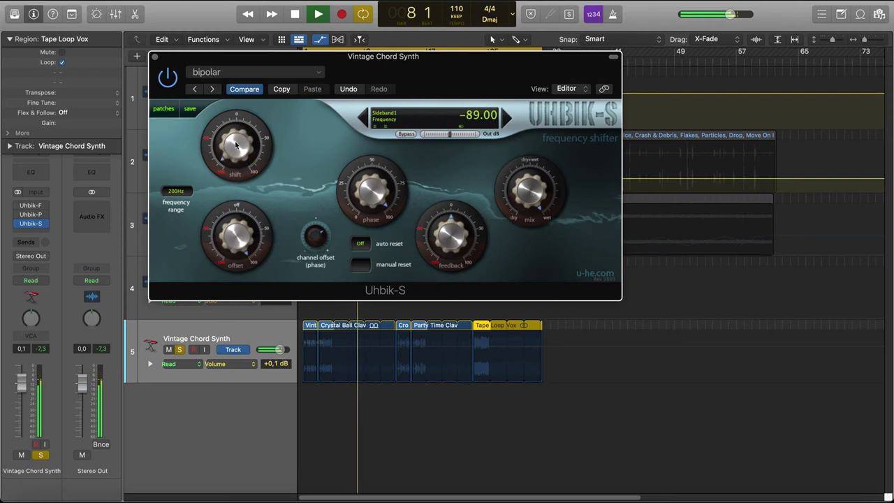
mouse_move(236, 147)
left_mouse_down()
mouse_move(221, 162)
mouse_move(220, 147)
left_mouse_up()
left_click_drag(382, 195, 370, 181)
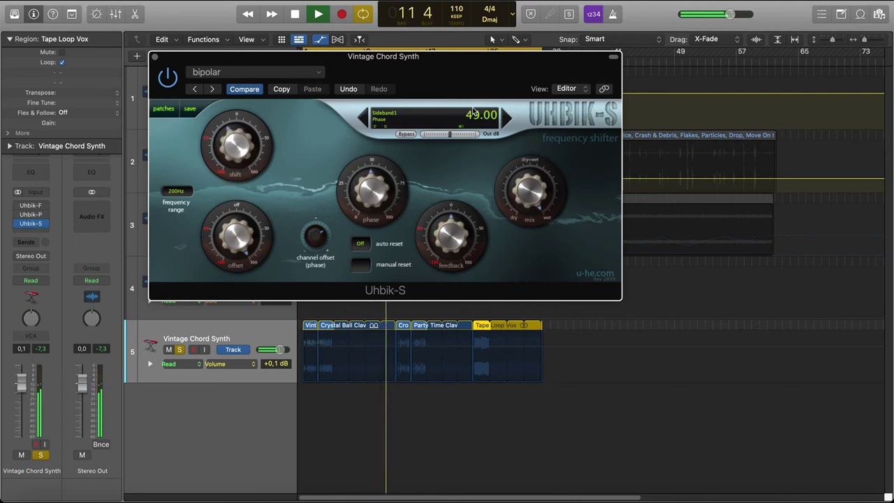
Load the bubbly preset and cycle its frequency range through 10Hz and 200Hz.
left_click(507, 123)
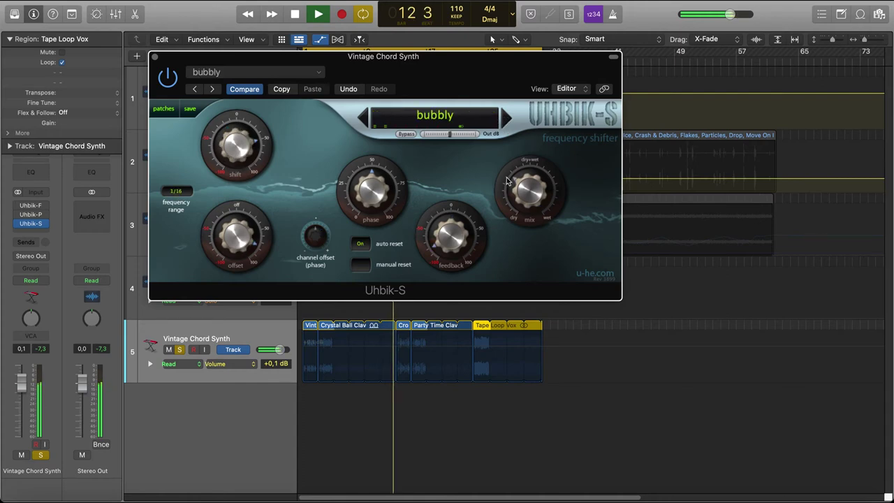
left_click(179, 193)
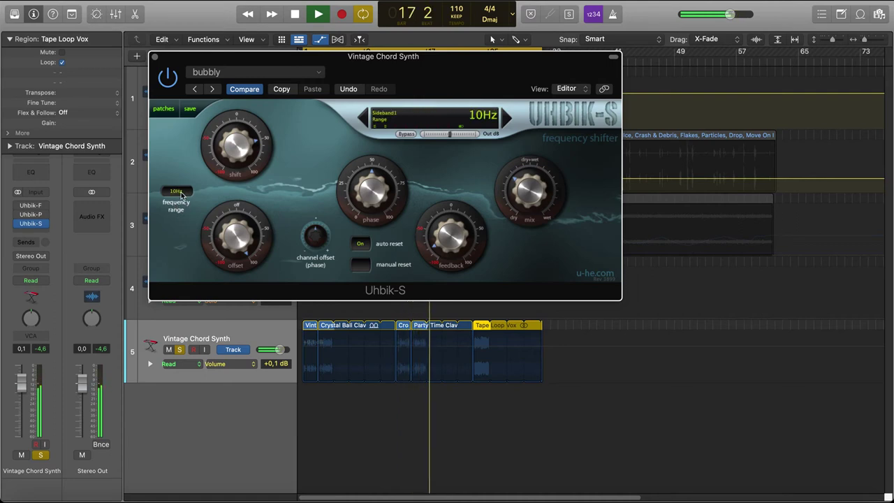
left_click(178, 193)
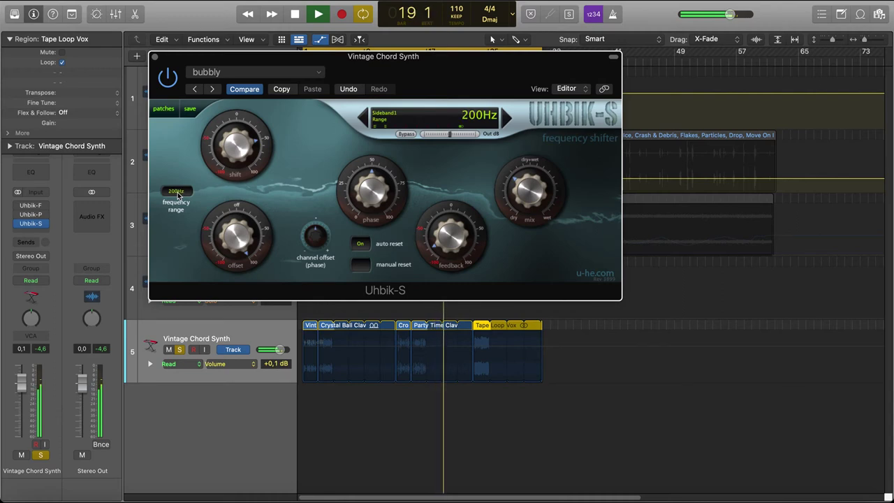
left_click(179, 193)
left_click(172, 192)
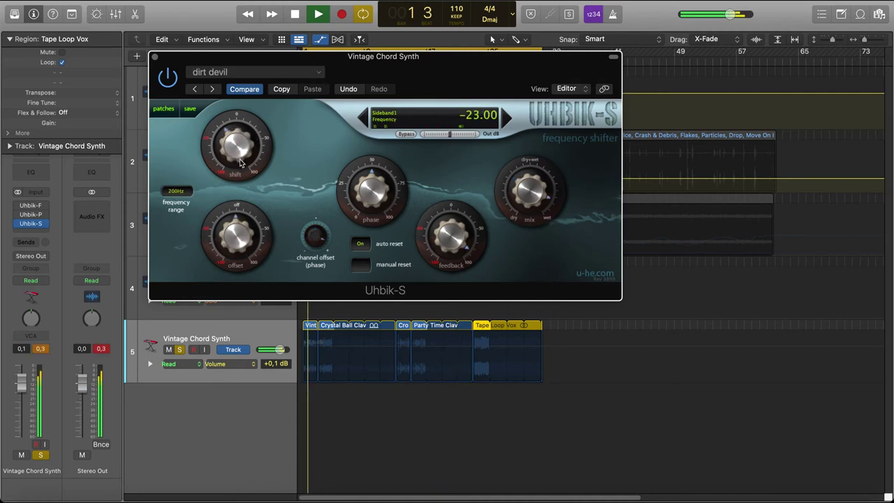
Set the dirt devil preset's shift to 84.
left_click_drag(241, 160, 241, 187)
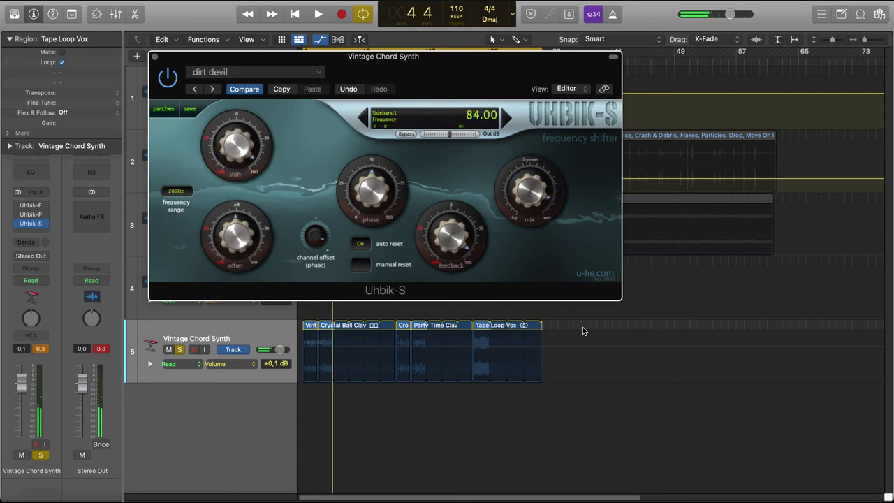
Delete all regions on the Vintage Chord Synth track and move the Uhbik-S window out of the way.
key("super+a")
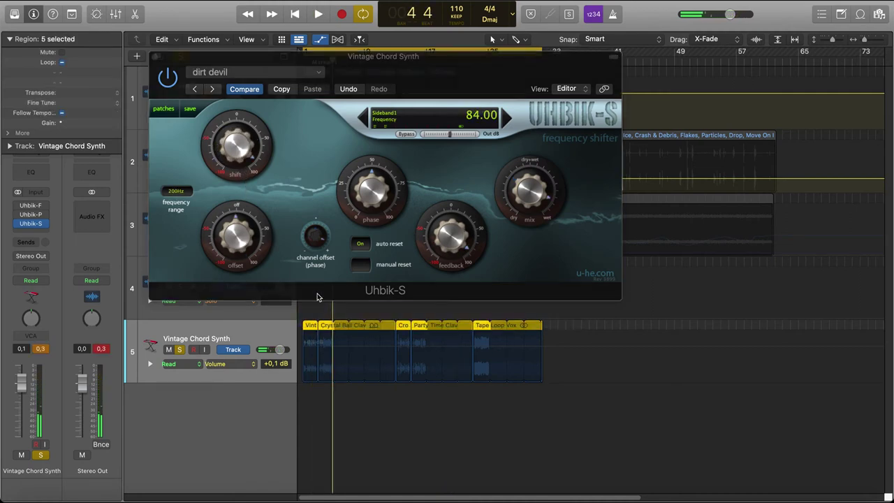
key("Delete")
left_click_drag(488, 61, 448, 34)
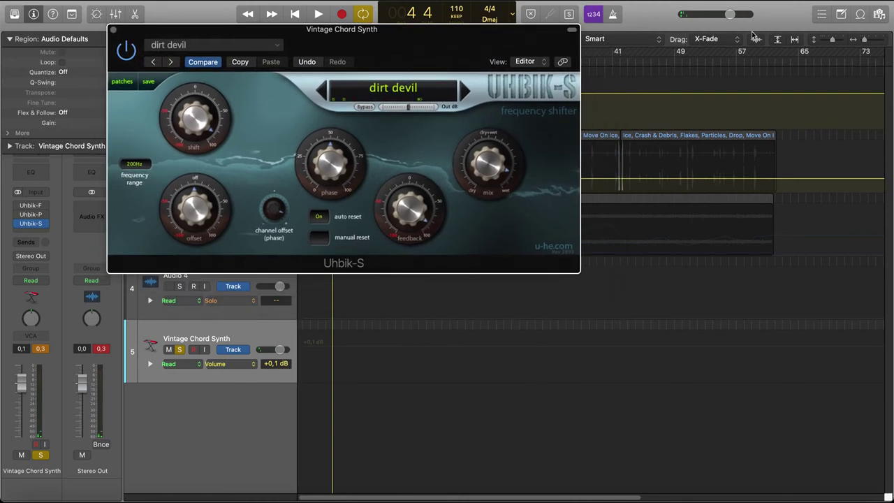
Enlarge the track heights, switch to Soundly, preview the Soil Slide sound, and clear the particles search.
left_click(837, 41)
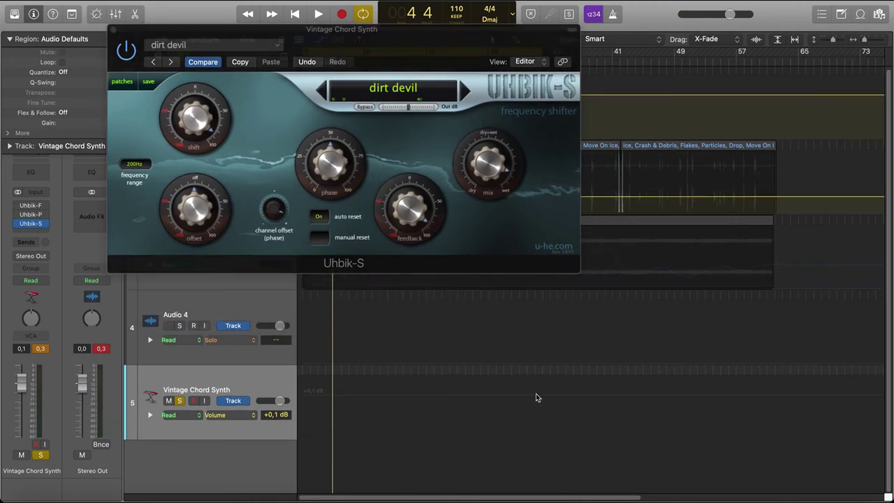
left_click(190, 494)
left_click_drag(480, 19, 483, 0)
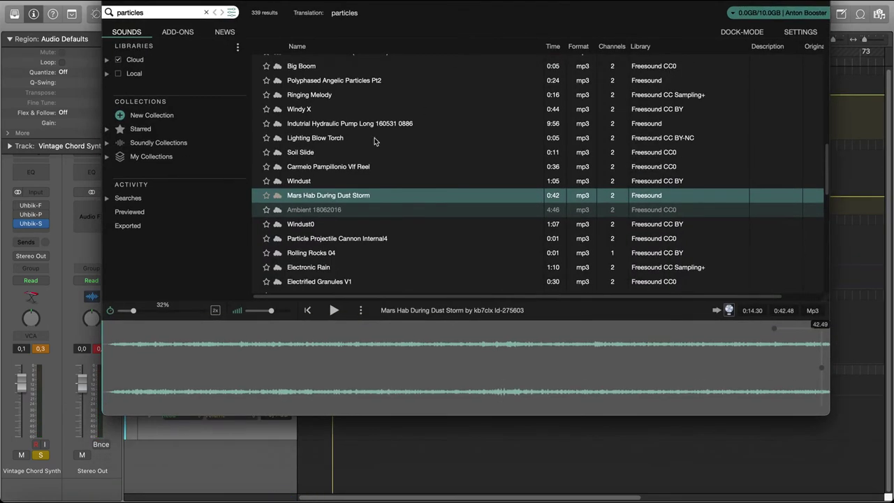
left_click(349, 152)
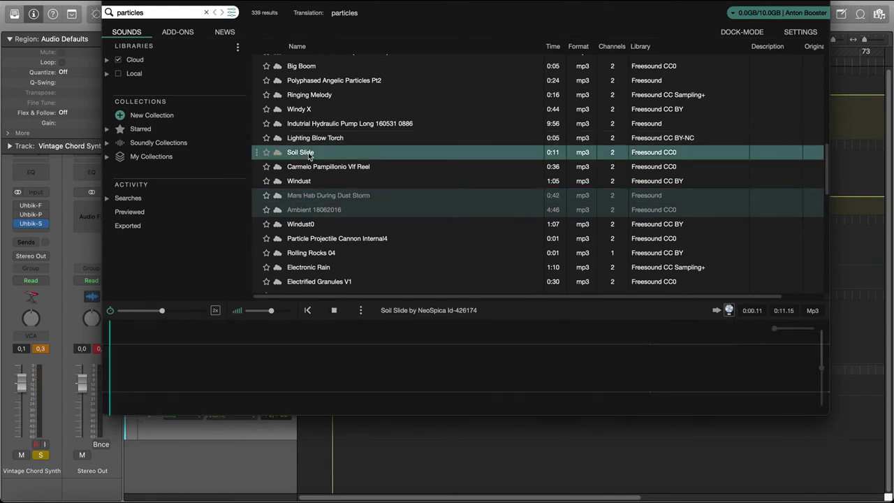
left_click(206, 12)
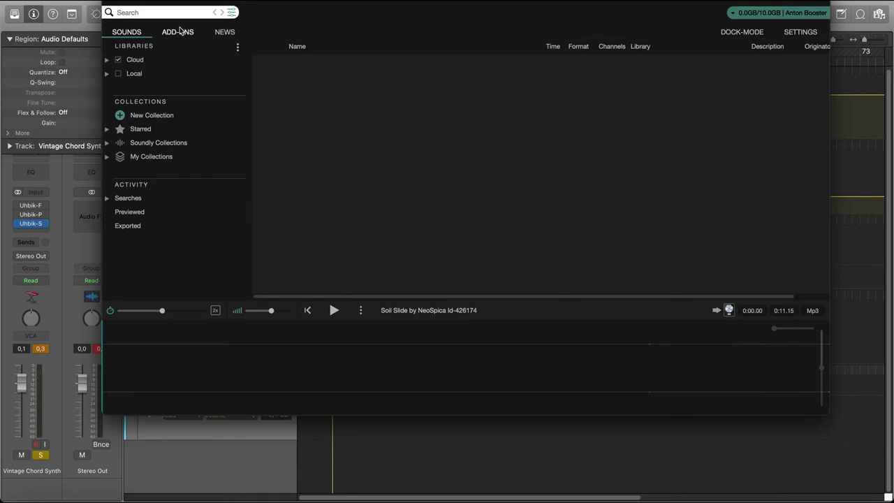
From the Soundly collections, add Fight, Bodyfall, Impact, Gym Mat 12 on a new track and Horns, Traditional, Ancient Flute, Reverb 01 on track 5.
left_click(139, 129)
left_click(106, 156)
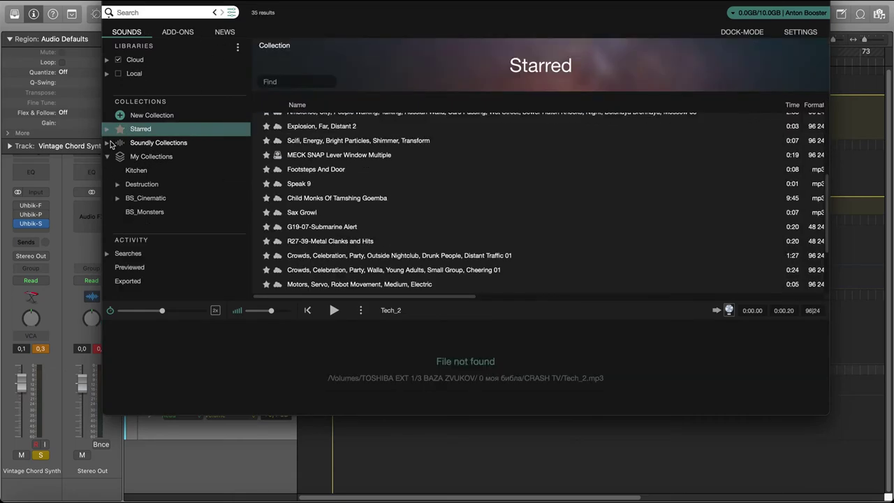
left_click(106, 142)
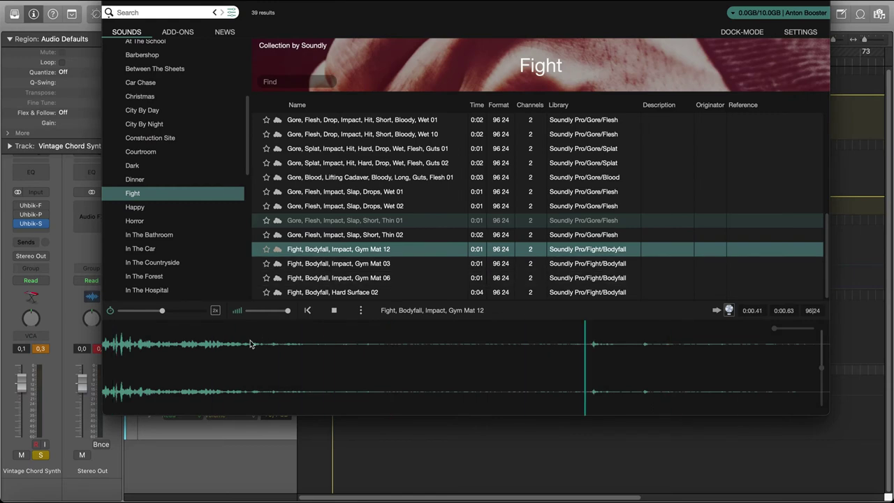
left_click_drag(251, 344, 303, 446)
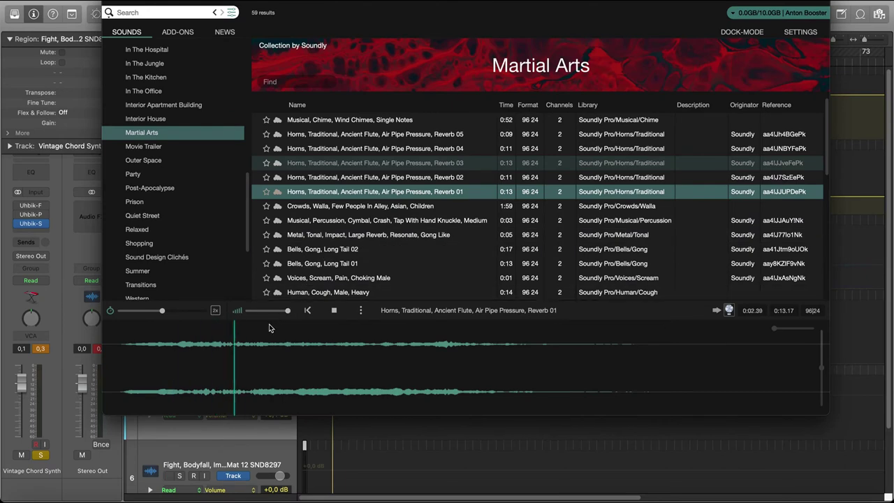
left_click_drag(216, 348, 296, 400)
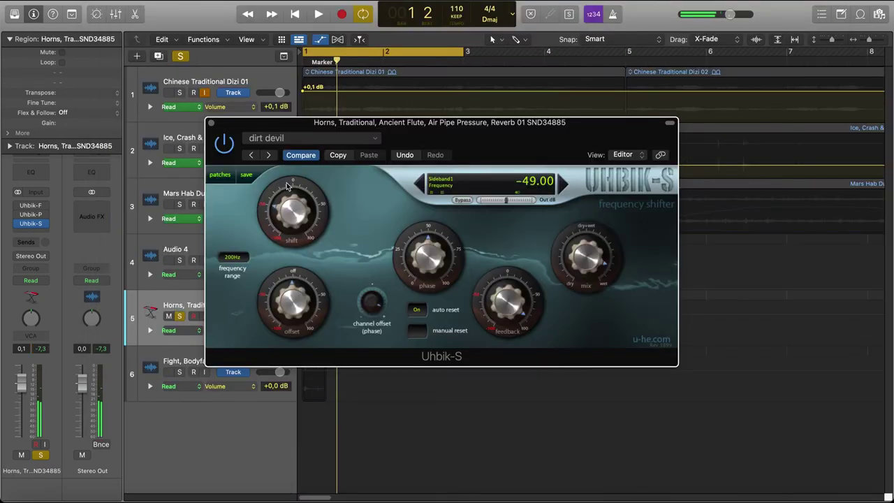
Play the horns region and set the dirt devil preset's shift to -22.
key("space")
mouse_move(276, 219)
left_mouse_down()
mouse_move(294, 199)
mouse_move(291, 214)
left_mouse_up()
key("space")
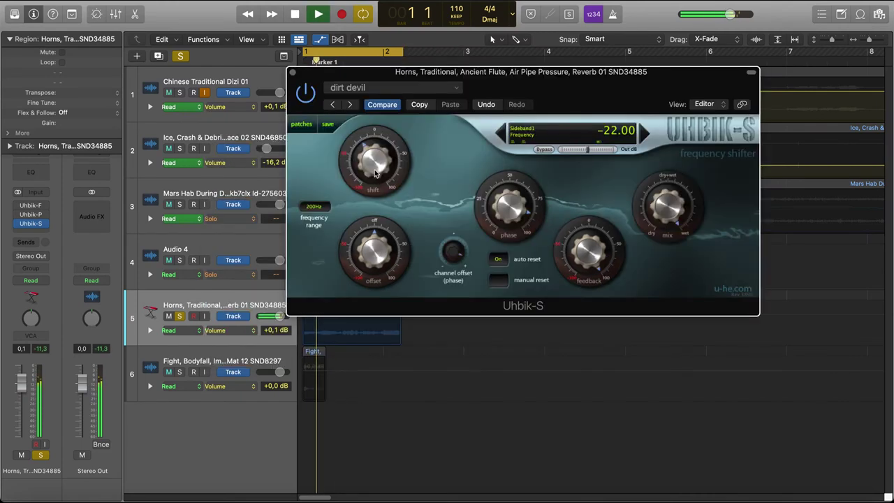
key("space")
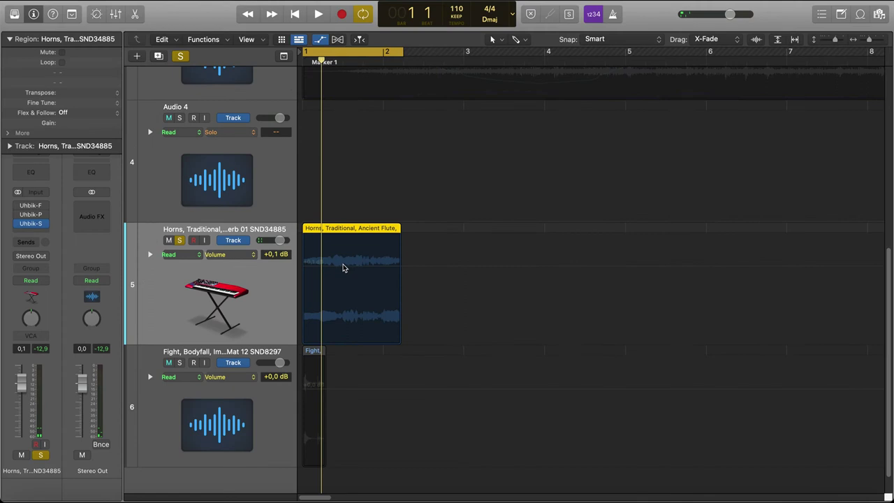
Bounce the horns region in place to a new track and play the bounced version soloed.
right_click(341, 227)
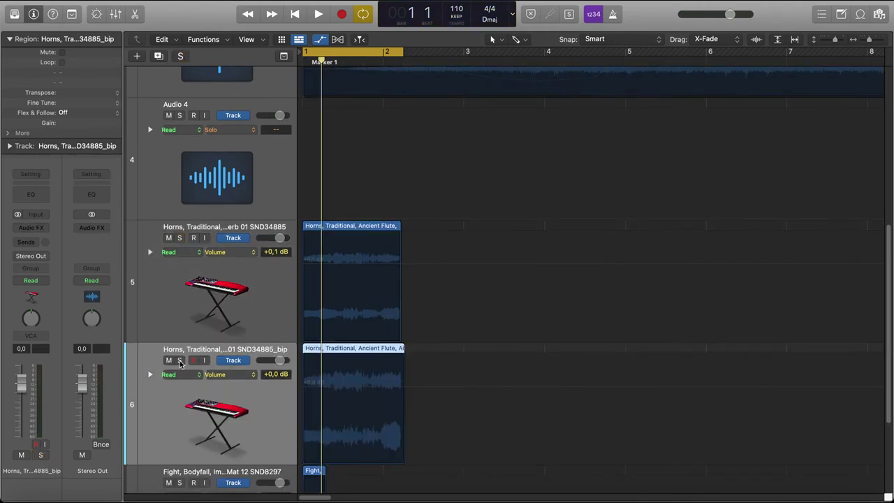
left_click(180, 361)
key("space")
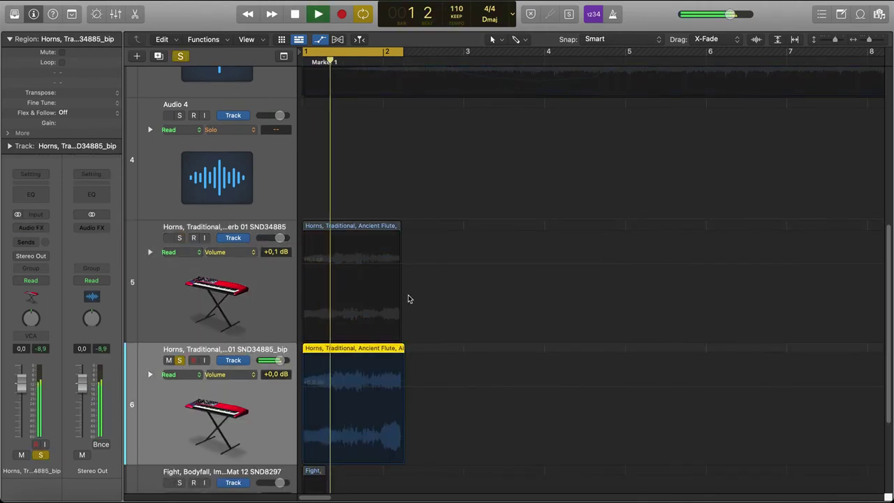
Switch the solo back to the original horns track and set its Uhbik-S shift to -18 during playback.
left_click(182, 362)
left_click(182, 241)
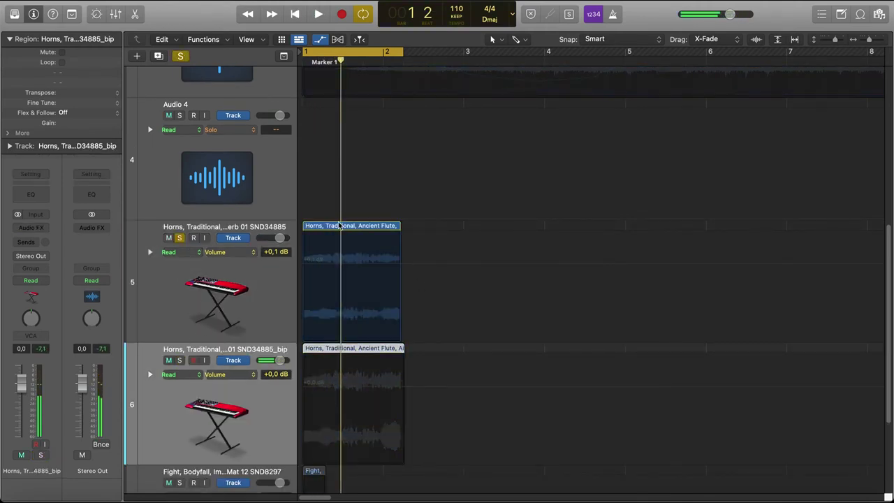
left_click(220, 265)
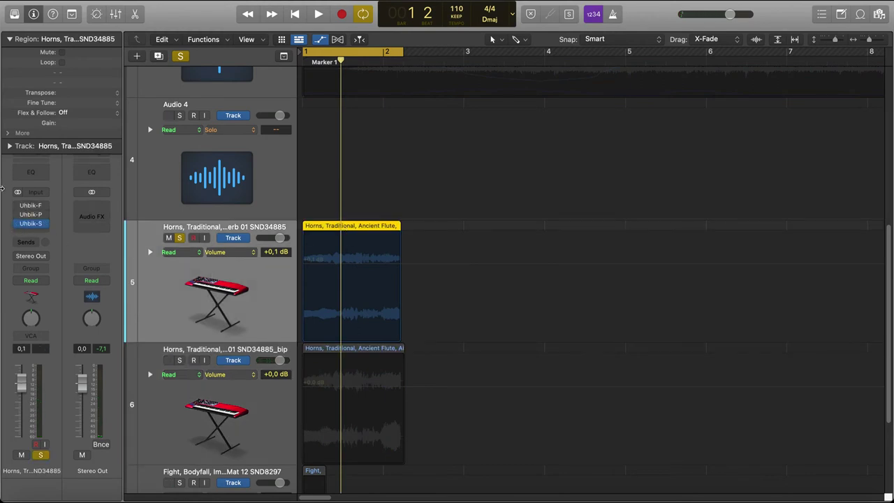
left_click(31, 225)
key("space")
left_click_drag(372, 155, 373, 153)
key("space")
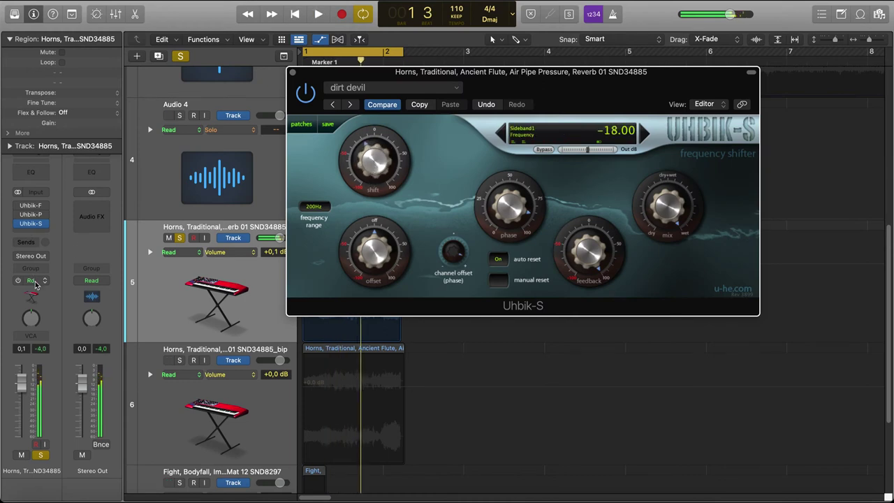
Set the original horns track's automation mode to Touch and record shift movements during playback, then close the plug-in window.
left_click(36, 284)
left_click(31, 291)
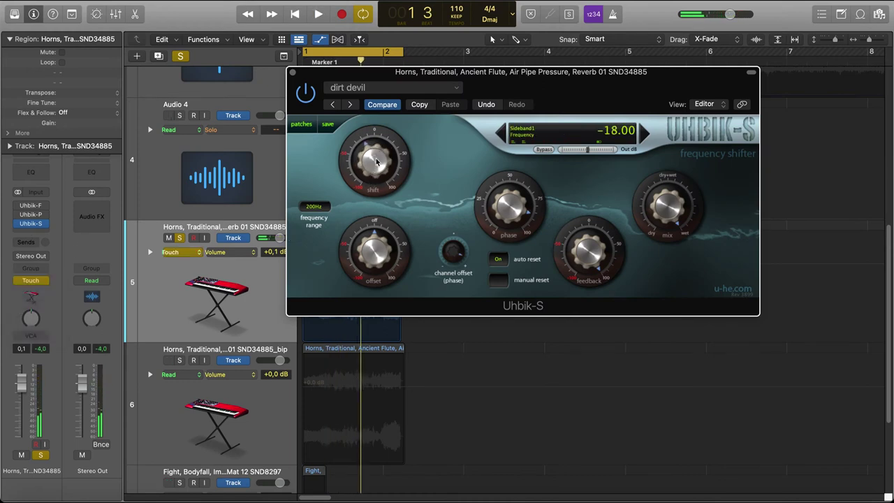
key("space")
left_click_drag(377, 162, 380, 133)
key("space")
left_click(293, 72)
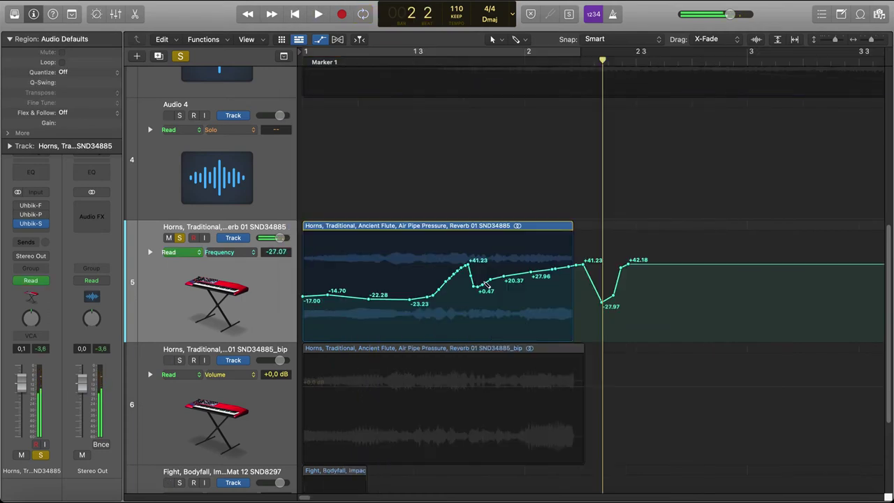
Redraw the Frequency automation from about +10.90 down to -15.64 over the horns region's second half, and audition it from 1 3.
left_click_drag(483, 281, 607, 293)
left_click(422, 64)
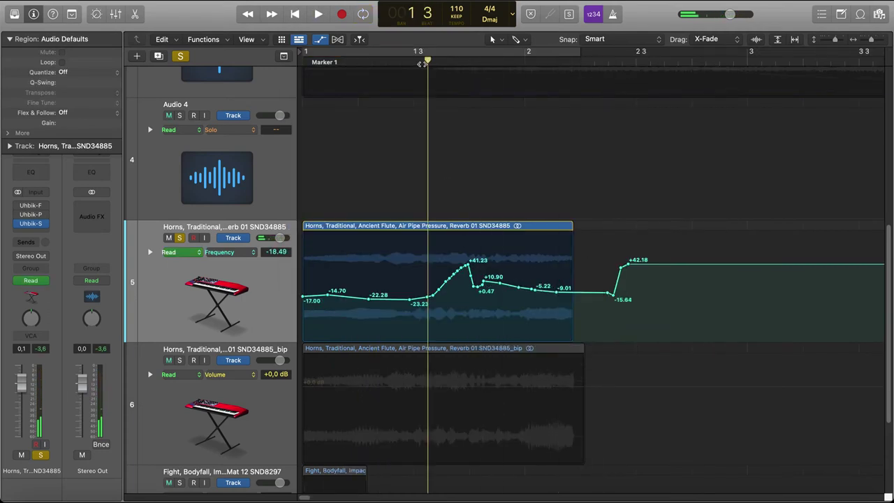
key("space")
key("space")
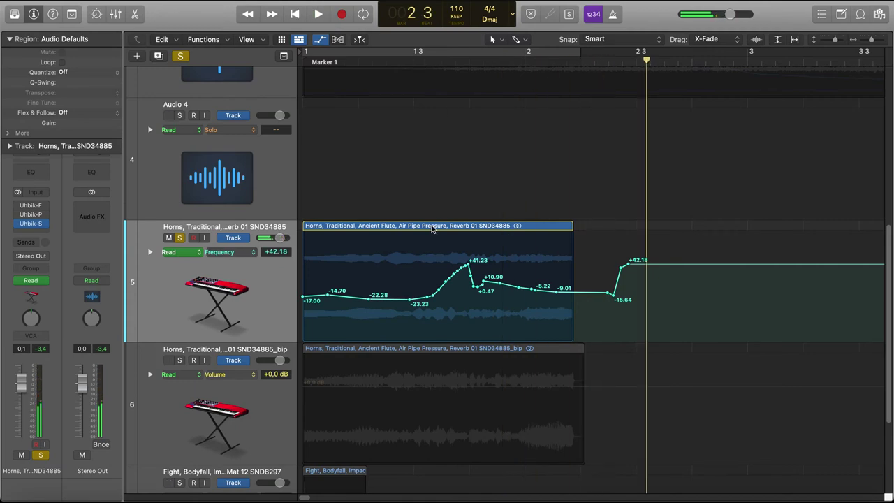
Bounce the automated horns region in place to a new track, leaving the source and keeping normalization off.
right_click(433, 225)
left_click(511, 230)
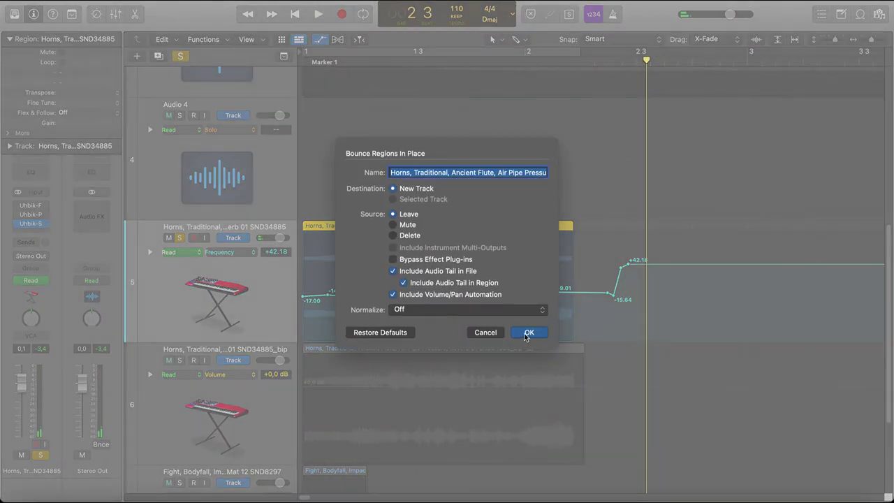
left_click(528, 333)
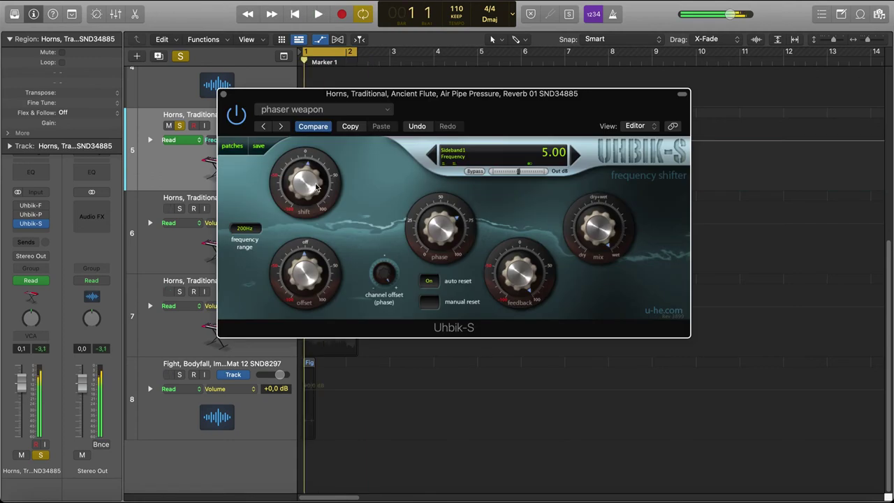
Raise the phaser weapon preset's shift to 18 while playing the horns, and close the plug-in window.
key("space")
left_click_drag(316, 187, 313, 182)
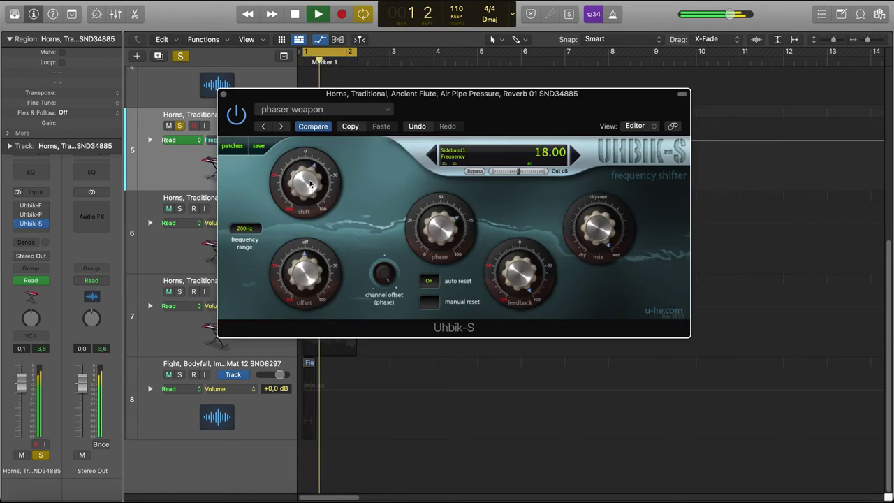
key("space")
key("space")
key("space")
left_click(224, 94)
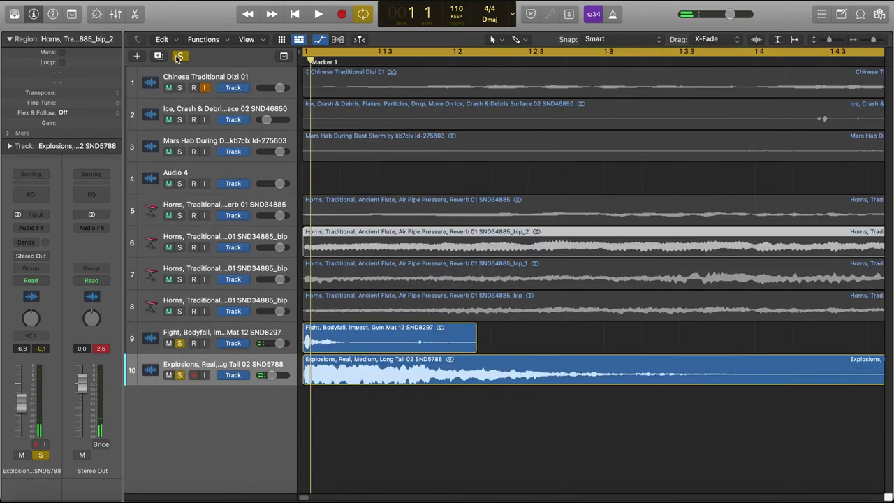
Clear the active solos and solo the Fight, Bodyfall track together with the bip_2 horns track.
left_click(179, 56)
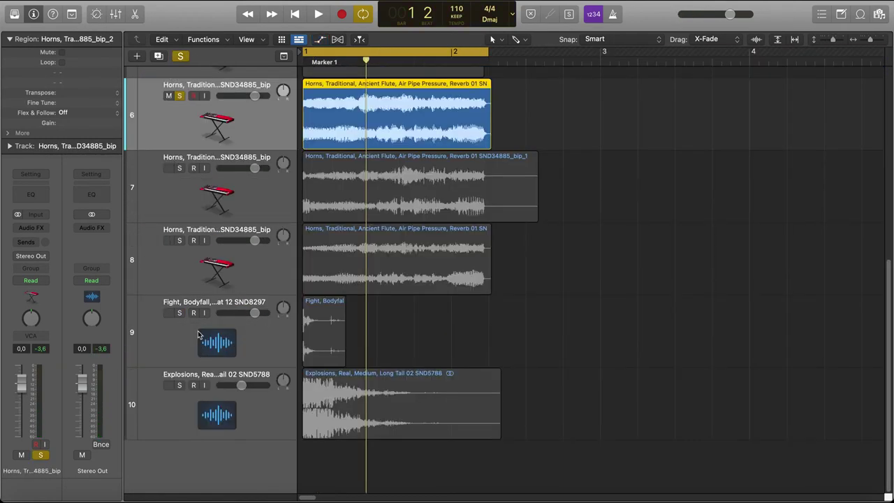
left_click(179, 313)
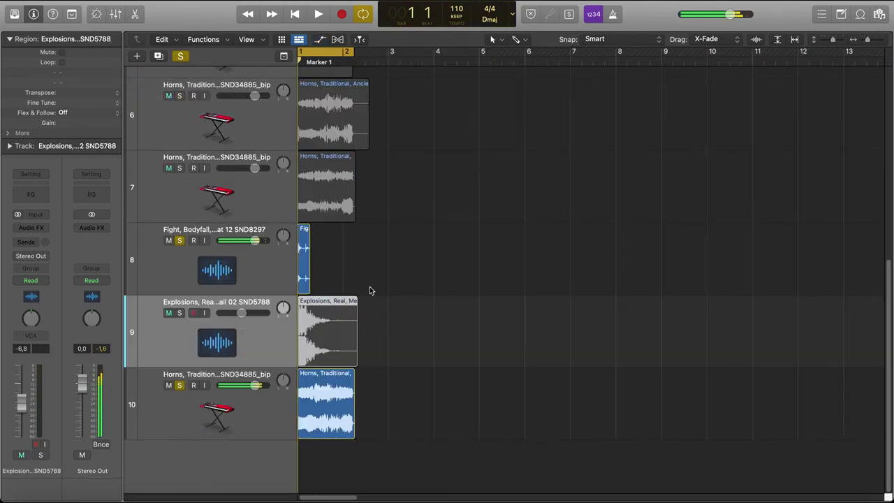
Fade out the bip_2 horns region on track 10 and extend its end beyond 1 2 3.
key("super+Right")
key("super+Right")
key("super+Right")
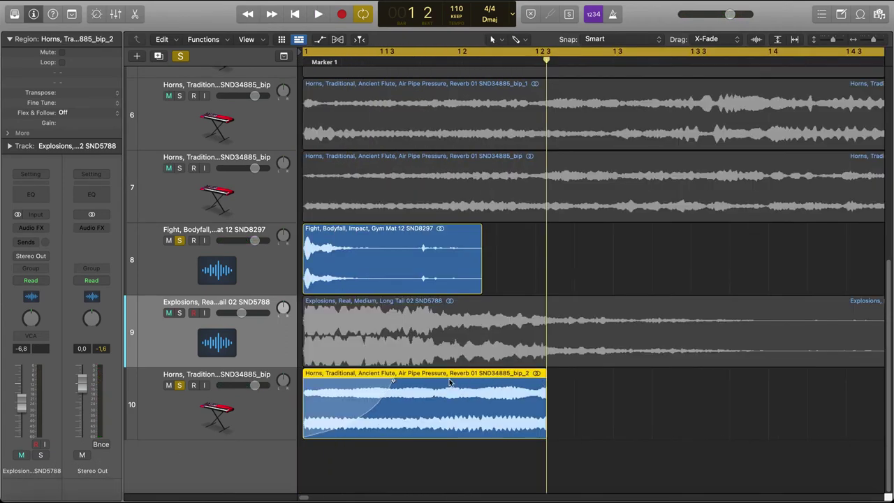
left_click_drag(524, 397, 697, 402)
key("super+z")
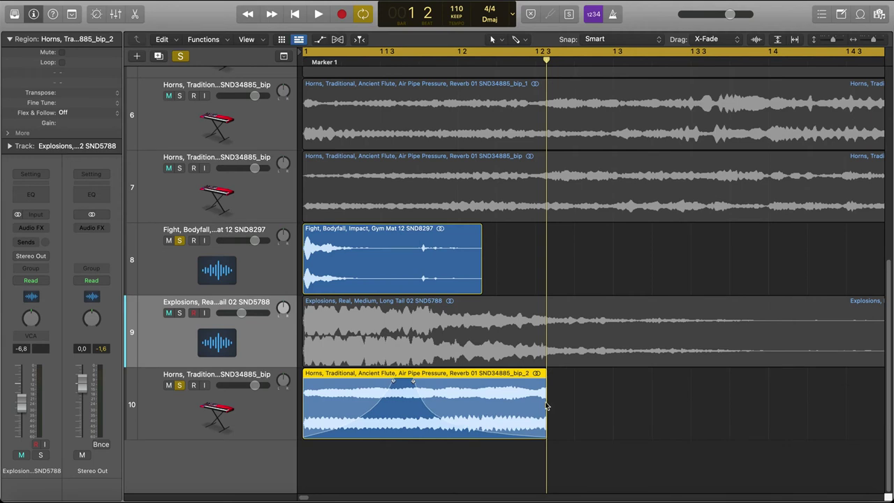
left_click_drag(544, 407, 593, 407)
Solo the Explosions track, play the layered hit, and lengthen the bip_2 horns region to just past 1 3 2.
left_click(180, 312)
key("space")
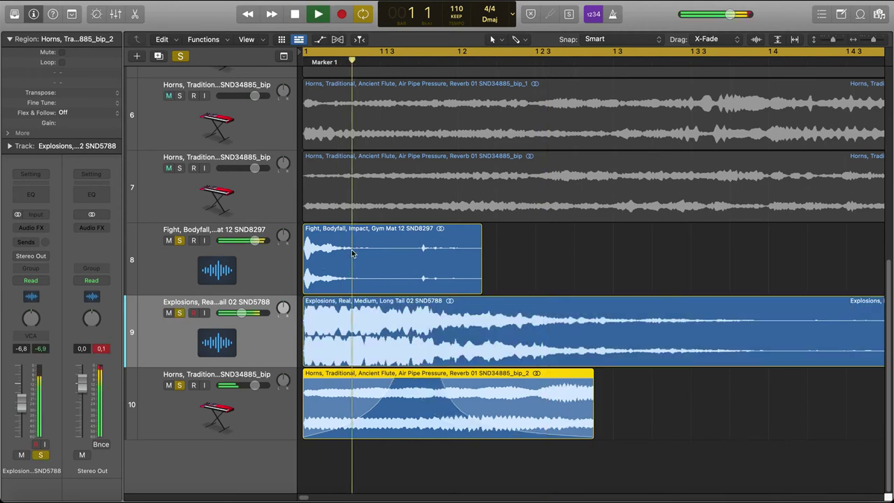
key("space")
left_click_drag(594, 410, 661, 409)
Audition the bip_1 horns region on track 6, split it shortly after 1 3, and move the second part near the start of a new track.
key("z")
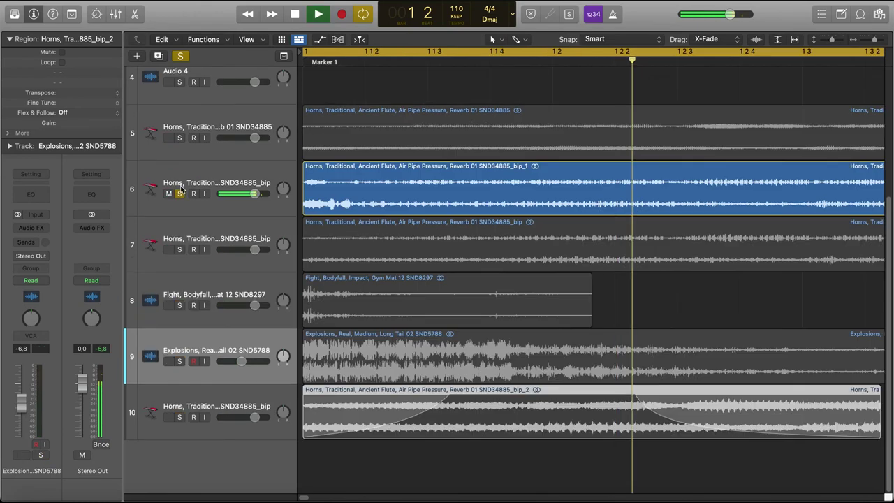
key("super+Right")
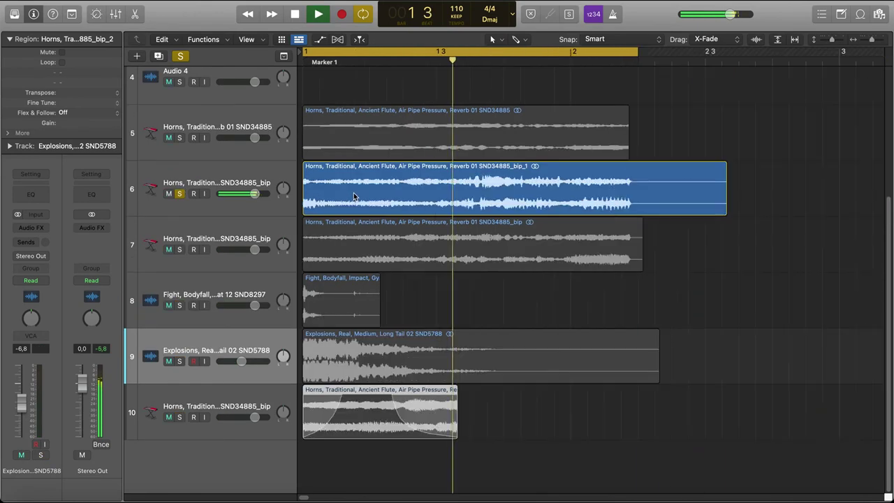
key("space")
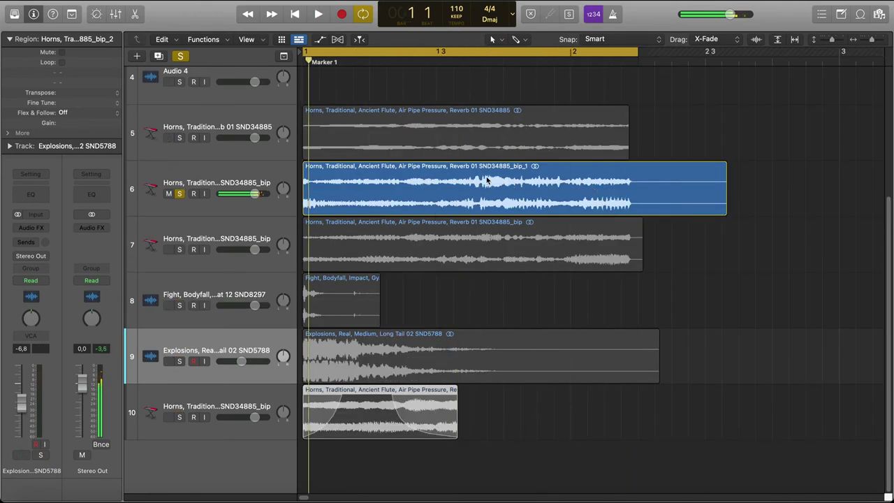
left_click(481, 179)
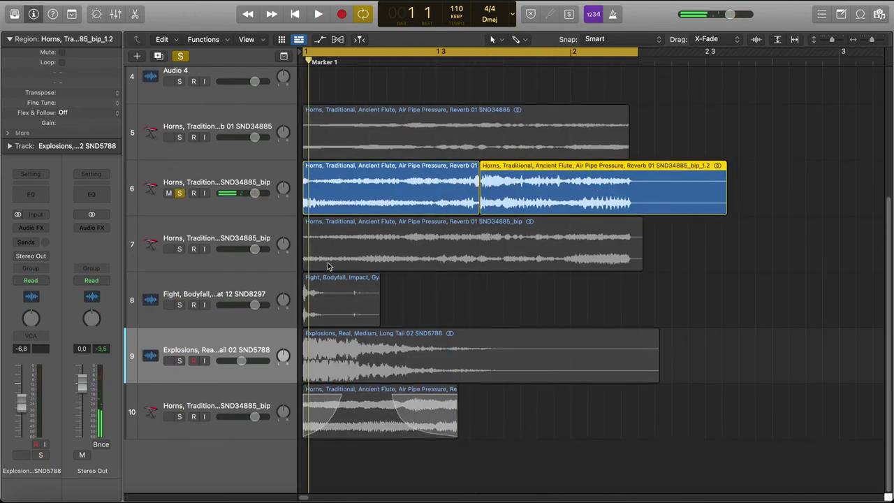
left_click_drag(602, 133, 445, 403)
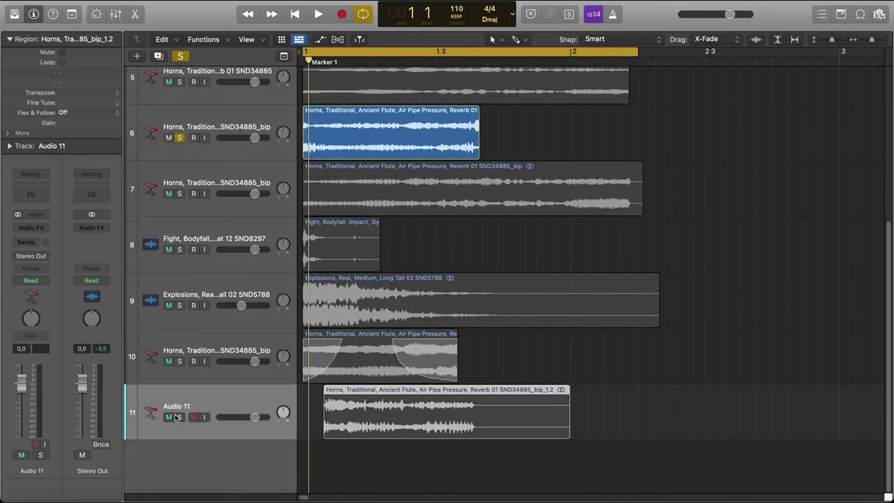
Solo tracks 10 and 11, fade out the region on track 11, and switch the solo to track 6 only.
left_click_drag(180, 418, 180, 361)
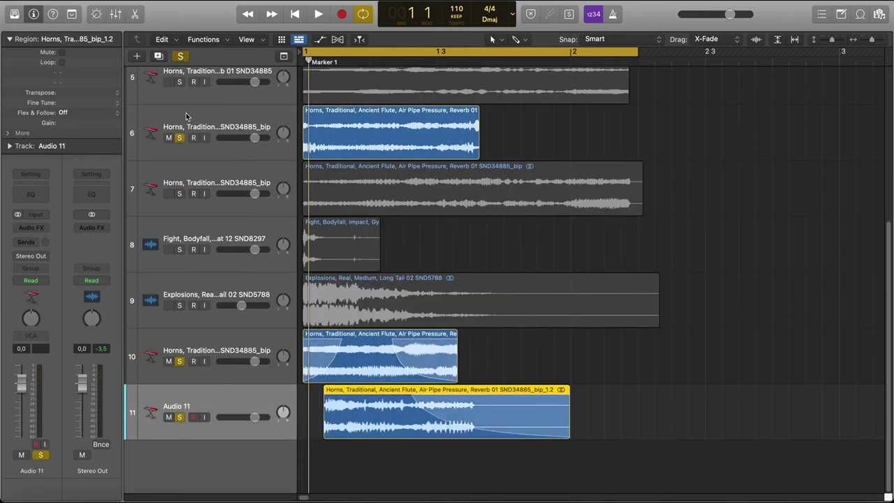
left_click(180, 56)
left_click(180, 137)
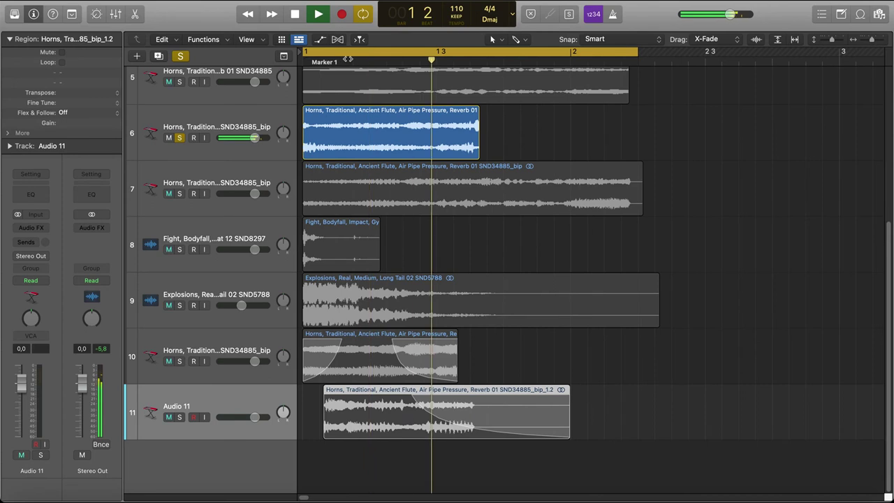
Shorten and fade out the bip_1 horns region on track 6, and move its track directly below the Fight, Bodyfall track.
key("space")
left_click_drag(306, 137, 422, 136)
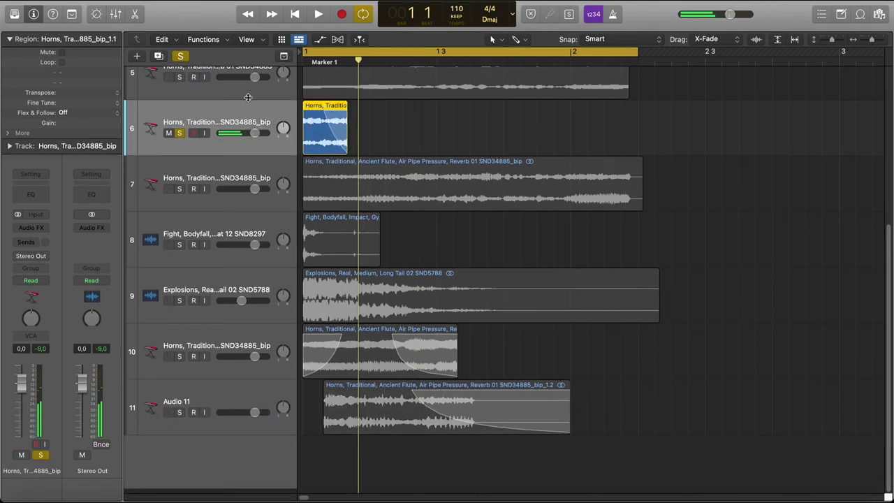
left_click_drag(266, 137, 244, 259)
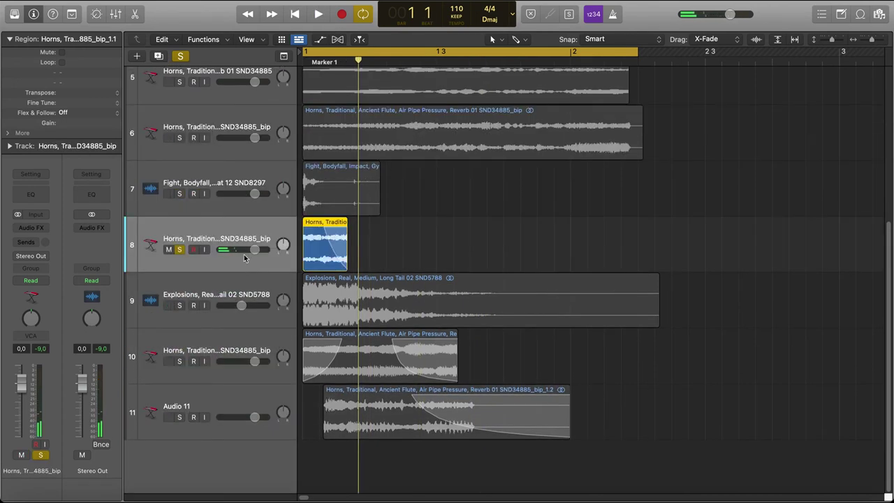
Insert a stereo Bitcrusher on the short horns track and play it.
left_click(31, 227)
mouse_move(33, 329)
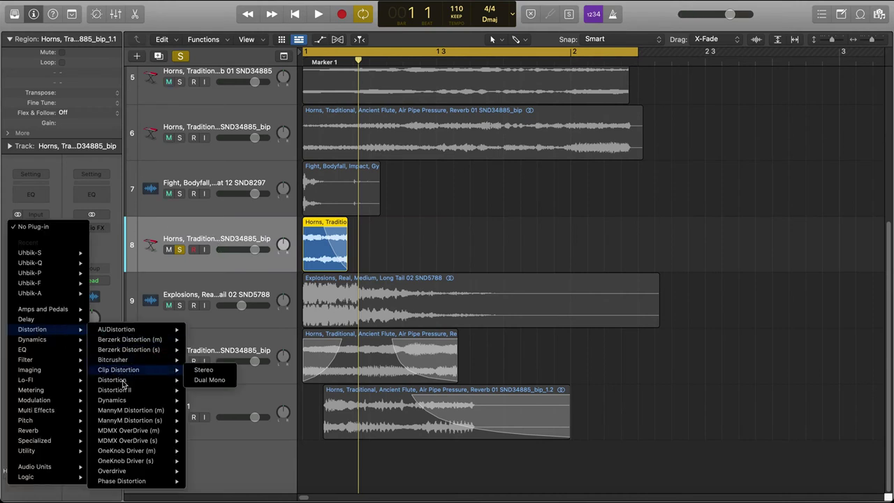
mouse_move(117, 362)
left_click(203, 359)
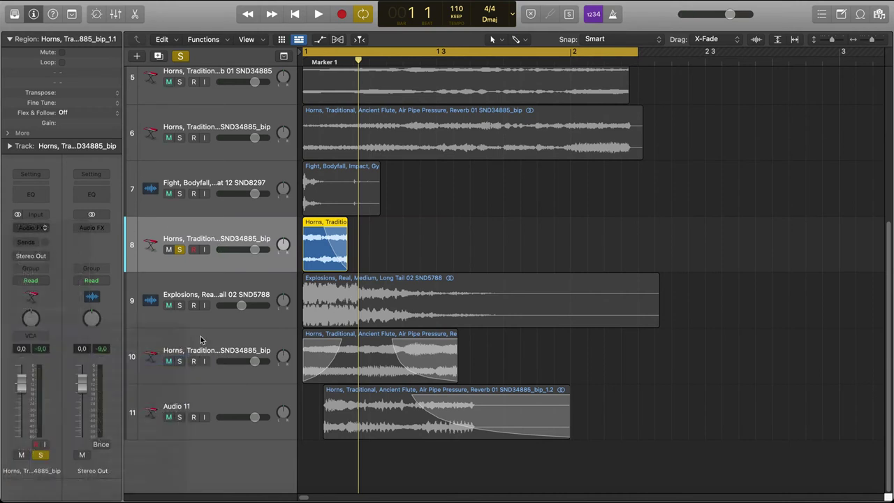
key("space")
key("space")
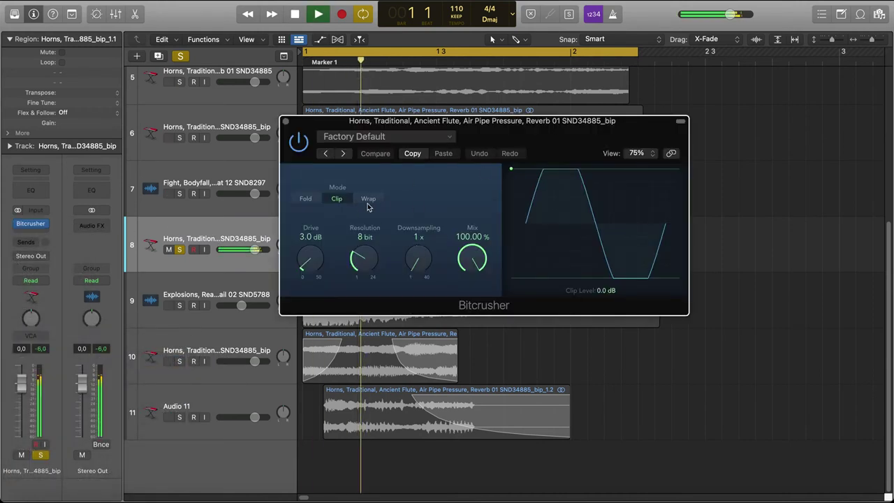
Load the Chipped Bits preset in the Bitcrusher, raise the drive to 7.5 dB, and close the plug-in.
key("space")
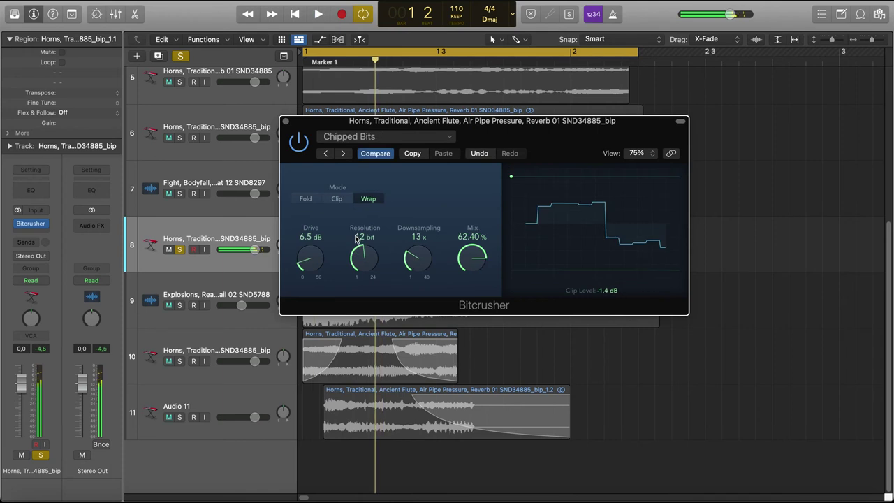
key("space")
left_click_drag(304, 263, 302, 257)
key("space")
key("space")
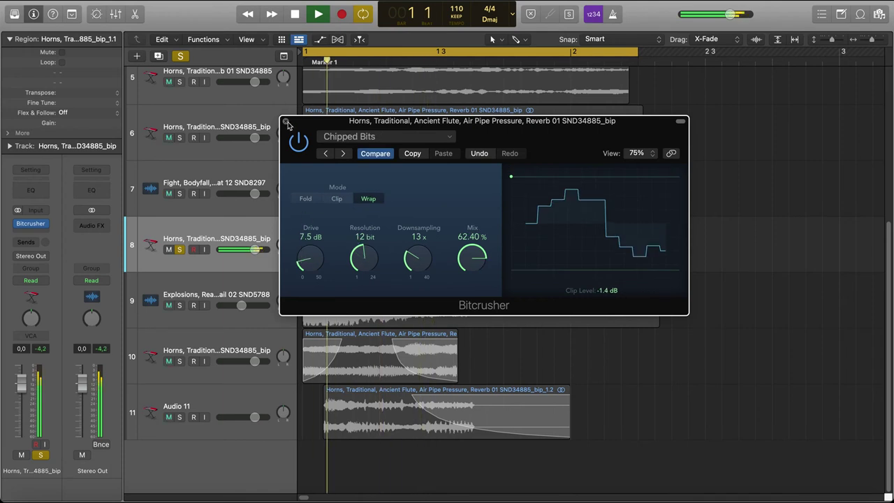
left_click(286, 122)
Play the short horns with the soloed impact and explosion layers, and trim the Explosions region to about the length of the short hit.
key("space")
key("space")
key("space")
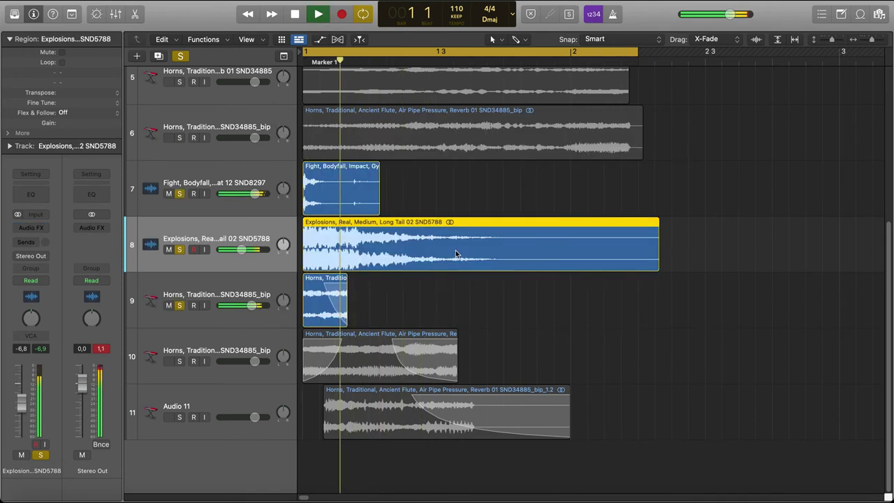
left_click_drag(658, 259, 353, 249)
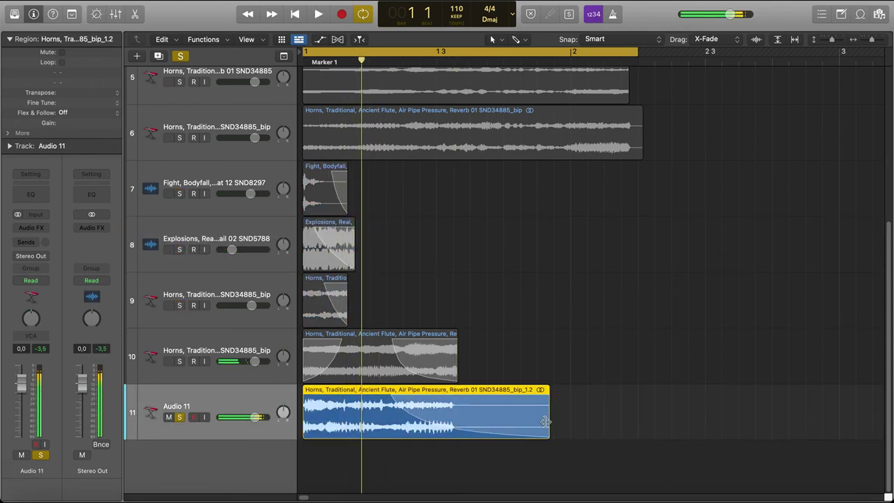
Shorten the horns region on track 11 to end shortly after 1 3, and audition it.
left_click_drag(549, 423, 488, 424)
key("space")
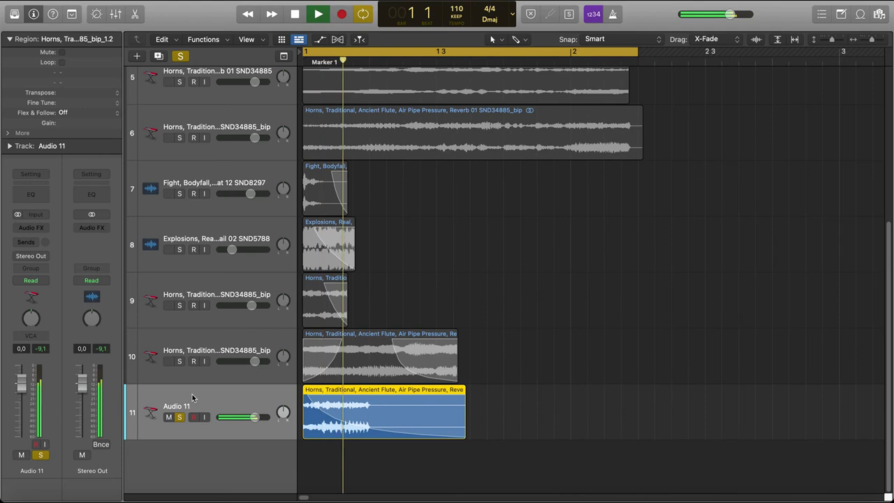
key("space")
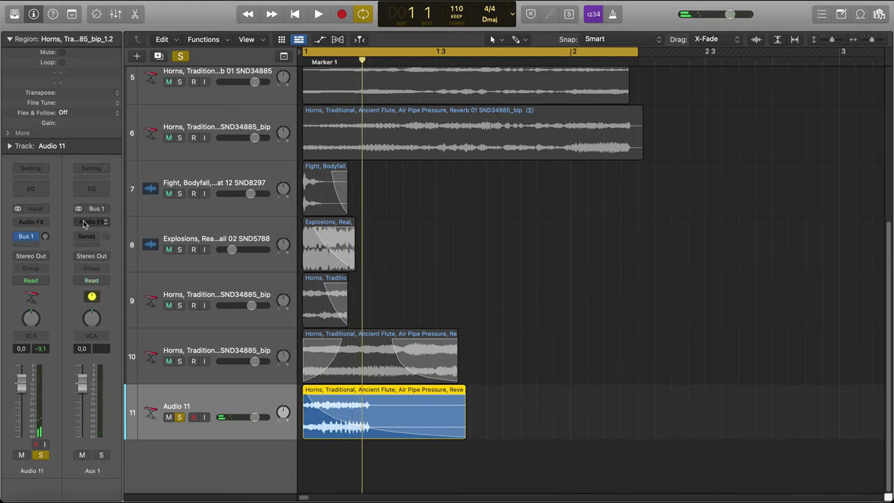
Insert the IR1 full (s) reverb on the Bus 1 aux and audition Audio 11 through it.
left_click(84, 222)
mouse_move(99, 426)
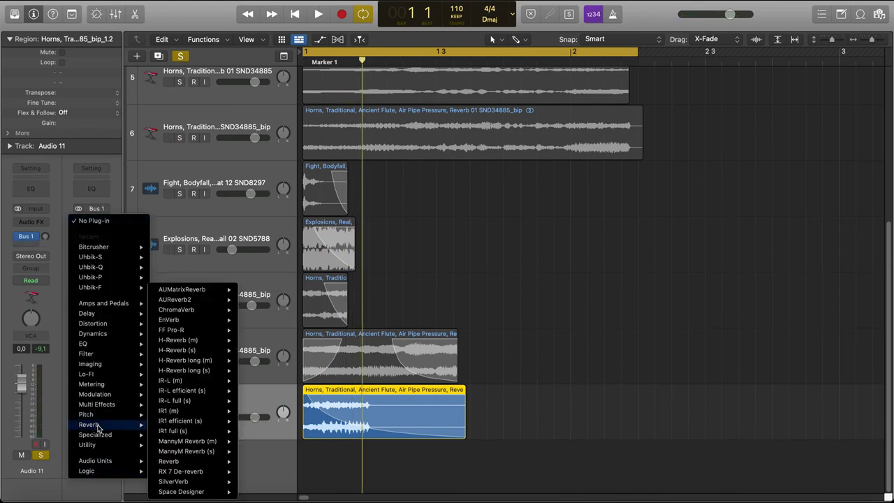
key("Escape")
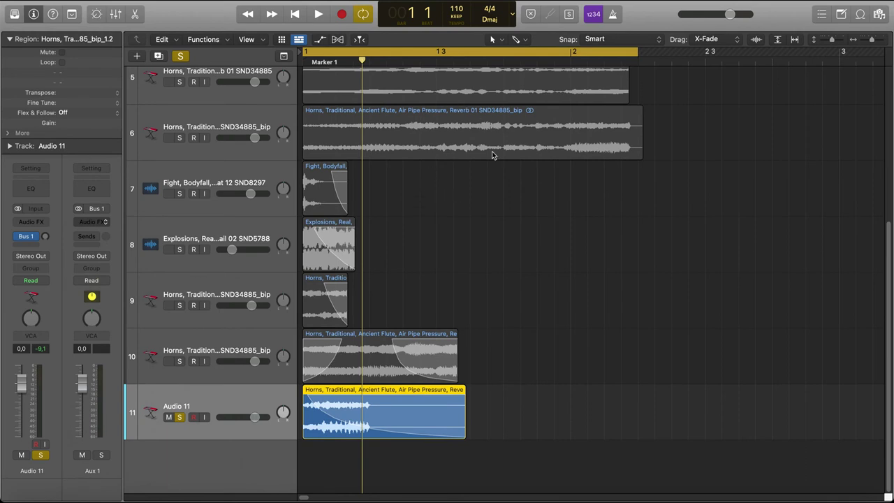
key("space")
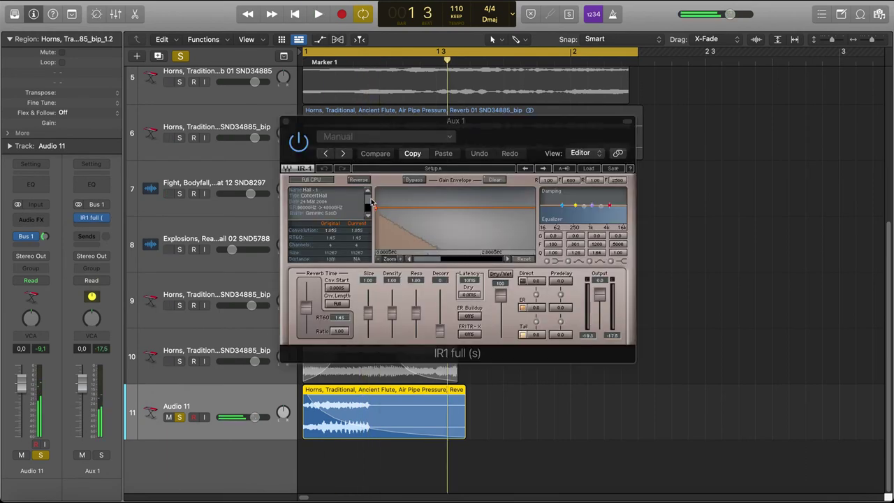
left_click(285, 121)
Play tracks 10 and 11 together and shorten the horns region on track 10 to a length of 0 1 1 182.
left_click(447, 360)
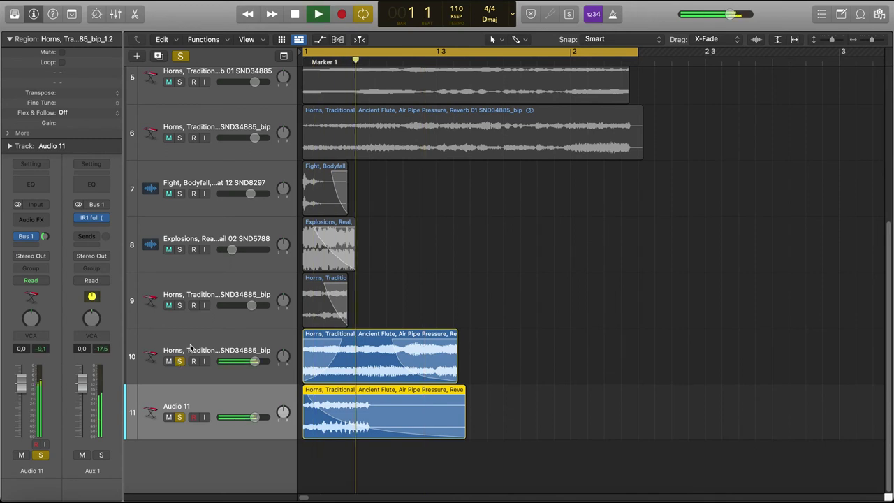
key("space")
left_click_drag(452, 363, 399, 363)
key("space")
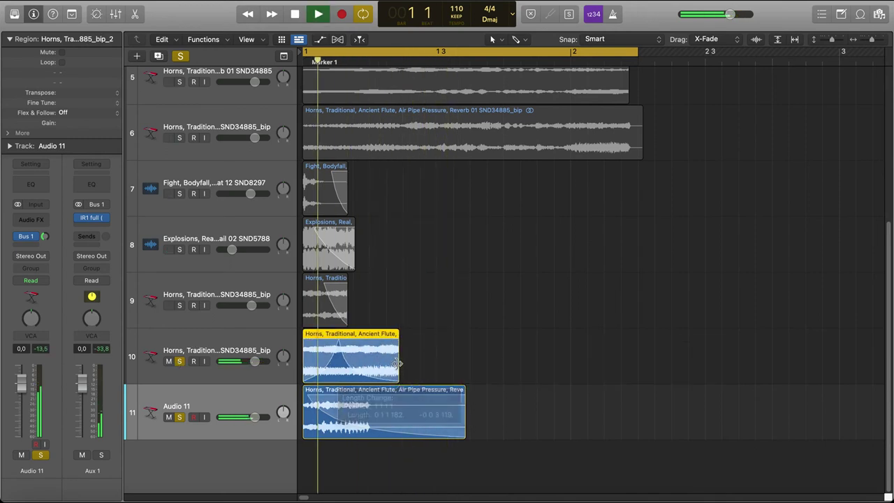
Add tracks 7 to 9 to the solo and play the complete layered hit.
left_click_drag(180, 193, 180, 306)
key("space")
key("space")
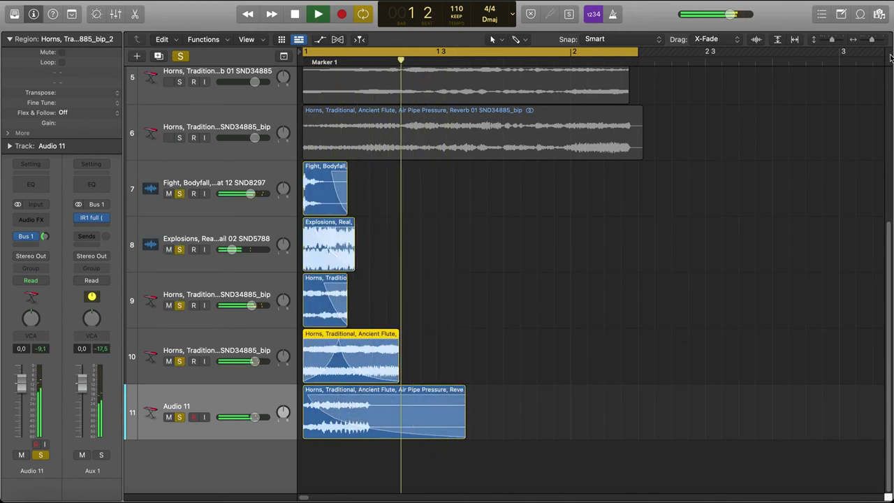
key("space")
key("space")
left_click_drag(833, 41, 830, 42)
key("space")
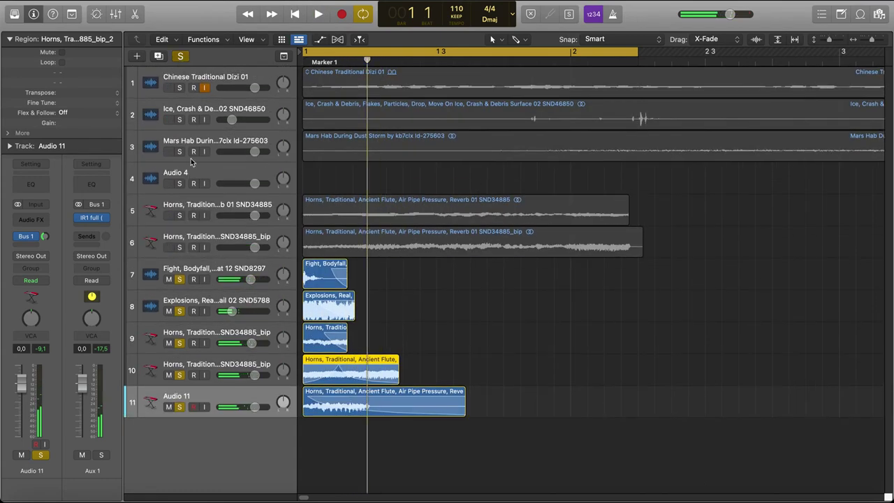
Solo only track 6, turn off cycle mode, and play the horns region to its end.
left_click(179, 247, "alt")
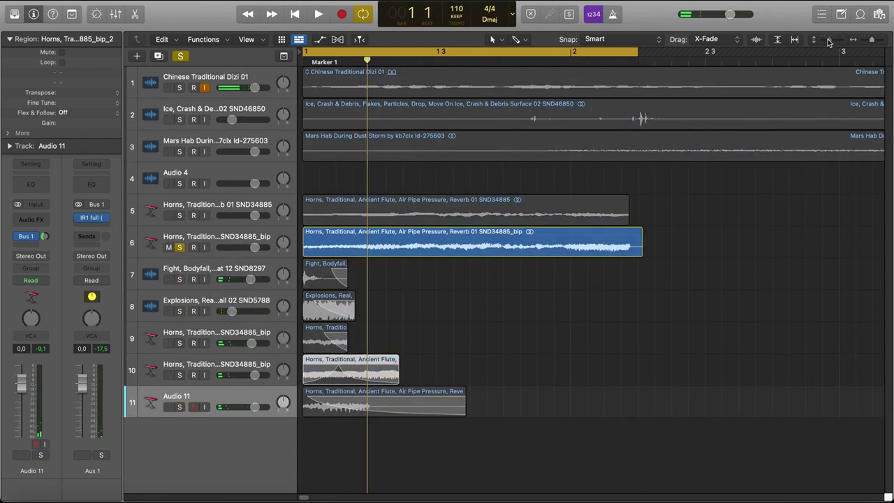
left_click_drag(829, 43, 831, 42)
key("c")
key("space")
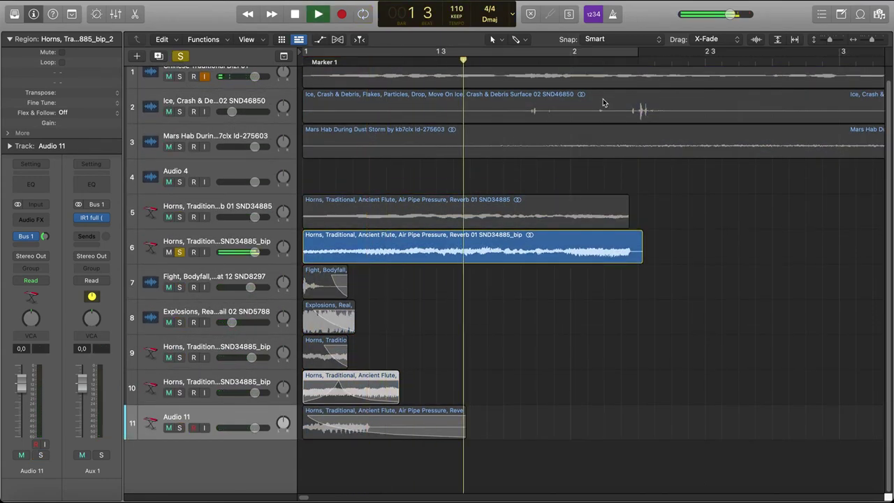
key("space")
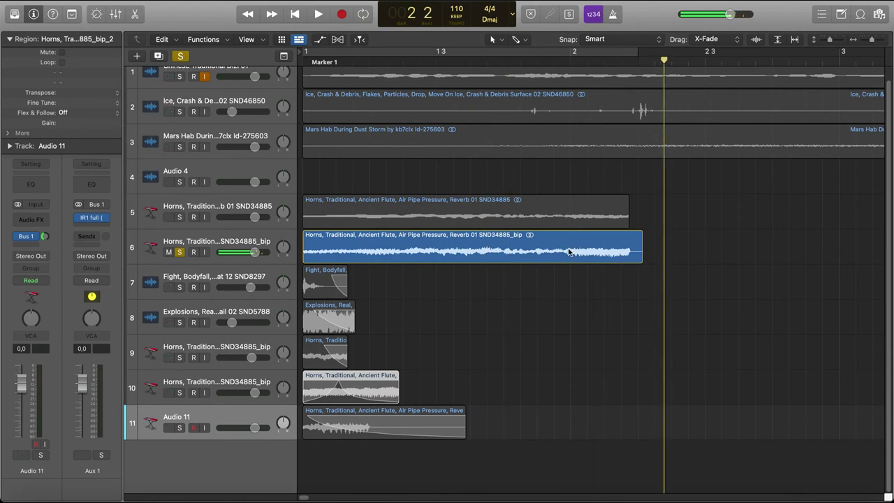
Split the track 6 horns region just before bar 2 and move the second part to the start of a new track below.
left_click(566, 252)
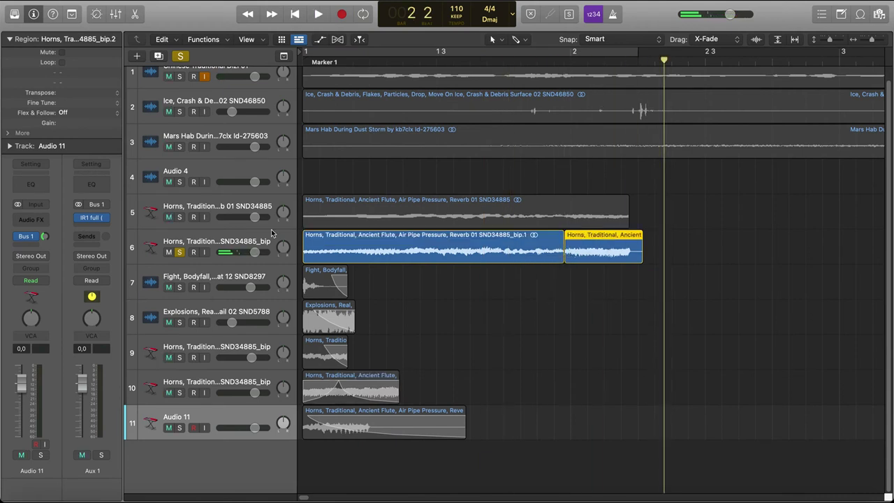
left_click(159, 56)
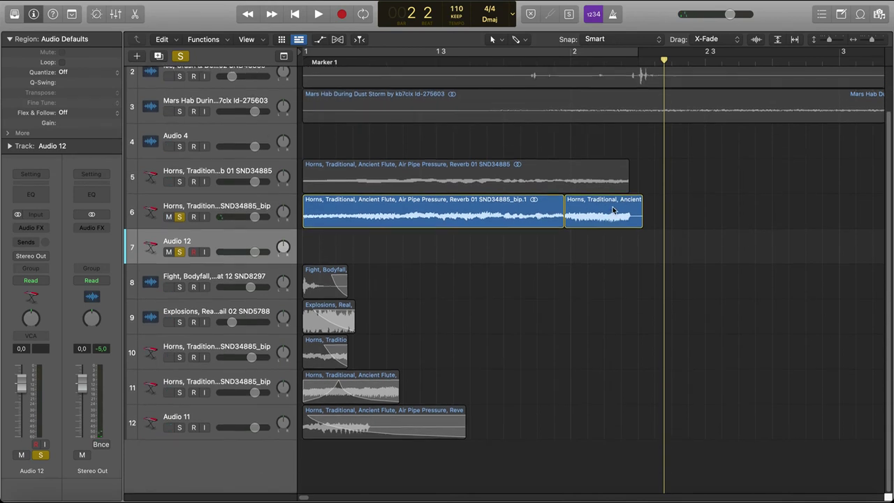
left_click_drag(618, 221, 356, 253)
Play the remaining track 6 horns region from the start and split it just before 1 3.
left_click(302, 61)
key("space")
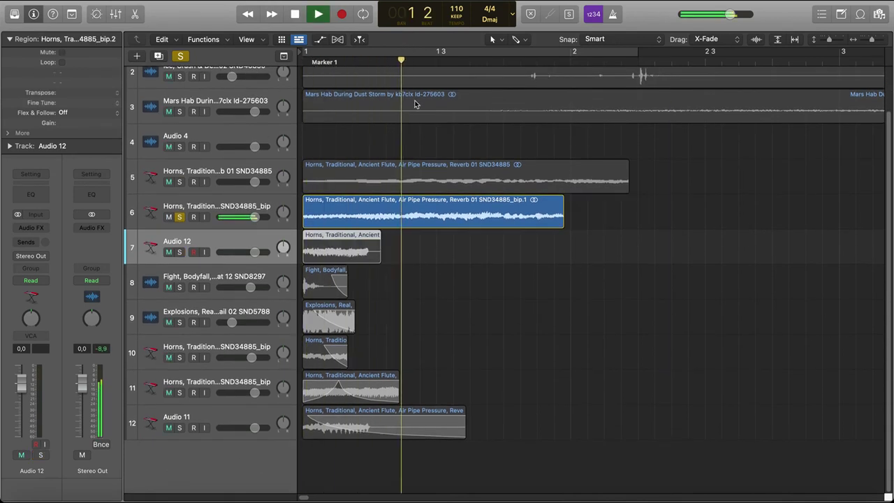
left_click(419, 210)
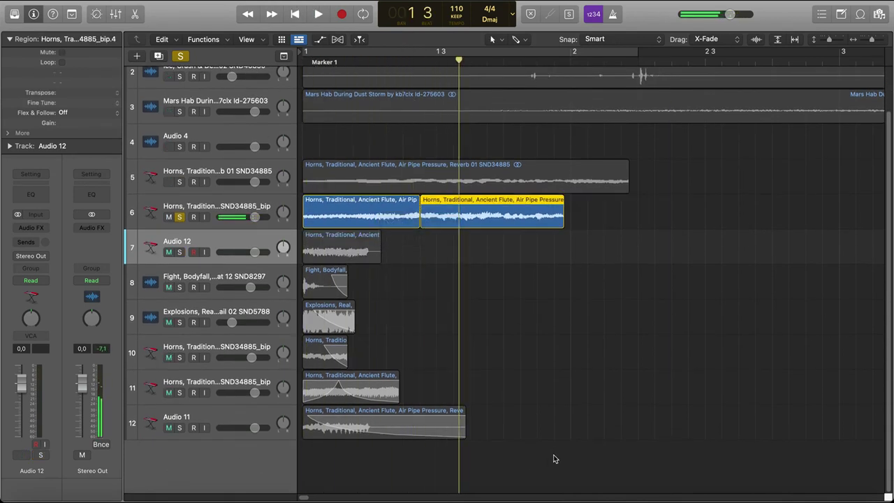
Move the layered hit regions to about 1 2 3 and stretch the second horns part on track 6 to a length of 0 0 2 40.
left_click_drag(527, 471, 441, 248)
left_click_drag(564, 220, 524, 223)
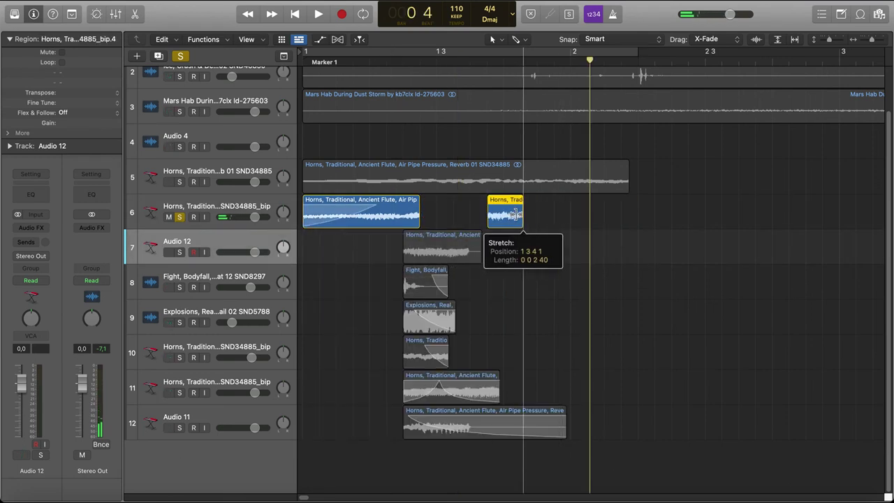
left_click(484, 59)
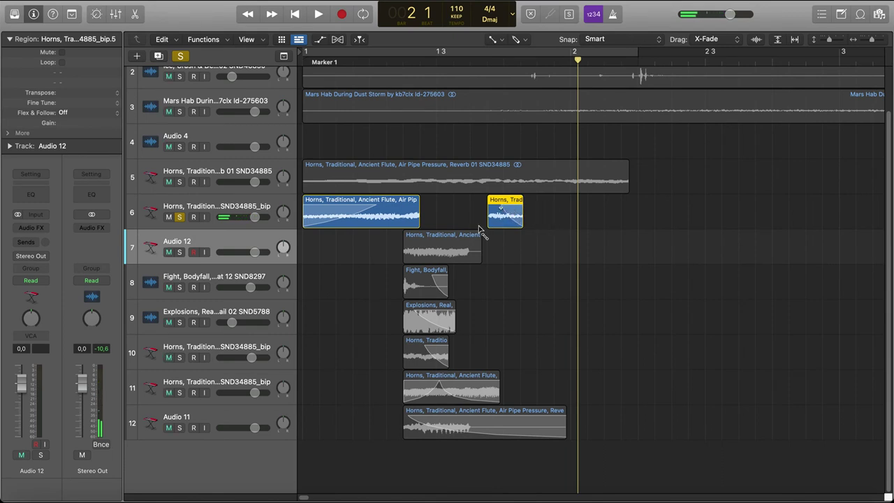
Move the short horns part to a new track aligned with the hit, and reorder the tracks with Explosions and Fight, Bodyfall above Audio 12 and 13.
left_click_drag(503, 218, 419, 264)
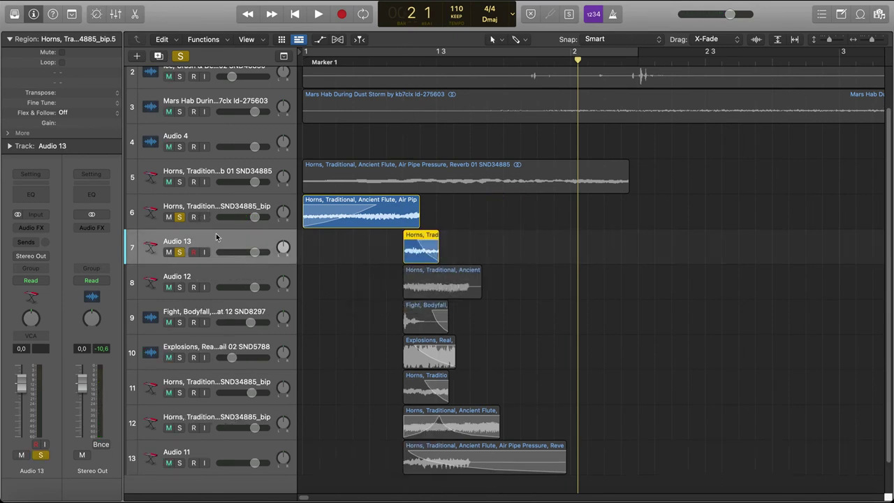
left_click_drag(216, 233, 253, 290)
left_click_drag(241, 327, 215, 272)
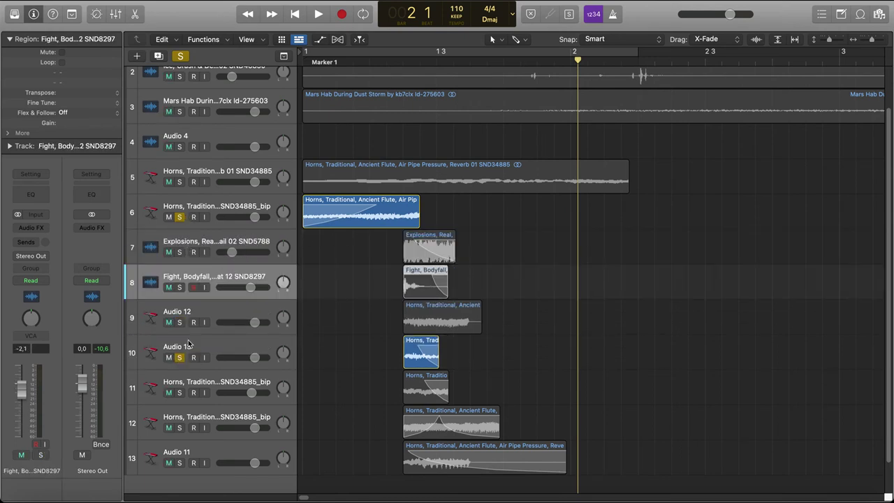
Solo only Audio 13 and loop playback over the layered hit, from about 1 2 3 to just before bar 2.
left_click(179, 218)
left_click(196, 351)
left_click_drag(405, 51, 576, 57)
left_click_drag(498, 49, 491, 55)
key("space")
key("space")
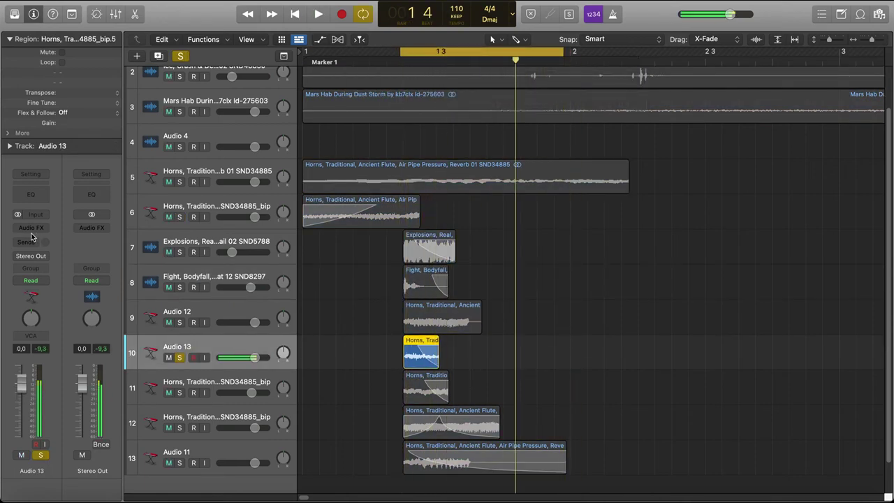
Insert the stereo Berzerk Distortion (s) on Audio 13 and listen to the horns through it.
left_click(31, 228)
mouse_move(33, 329)
mouse_move(119, 354)
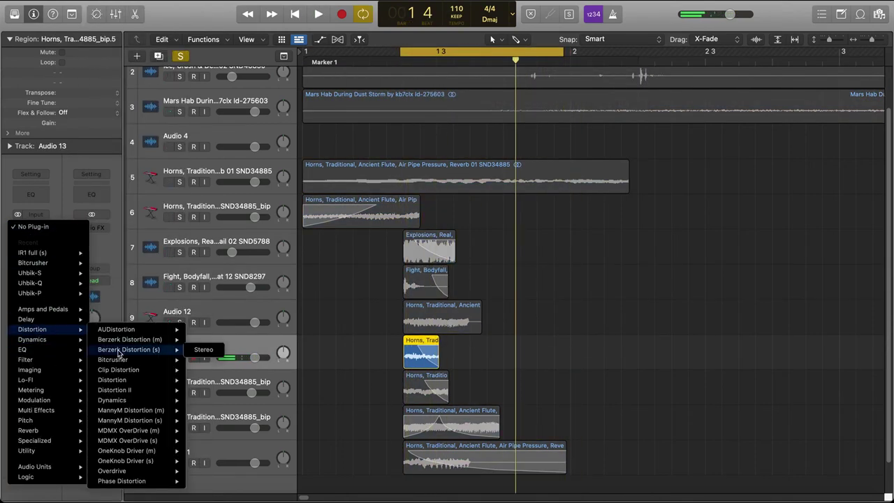
left_click(203, 349)
key("space")
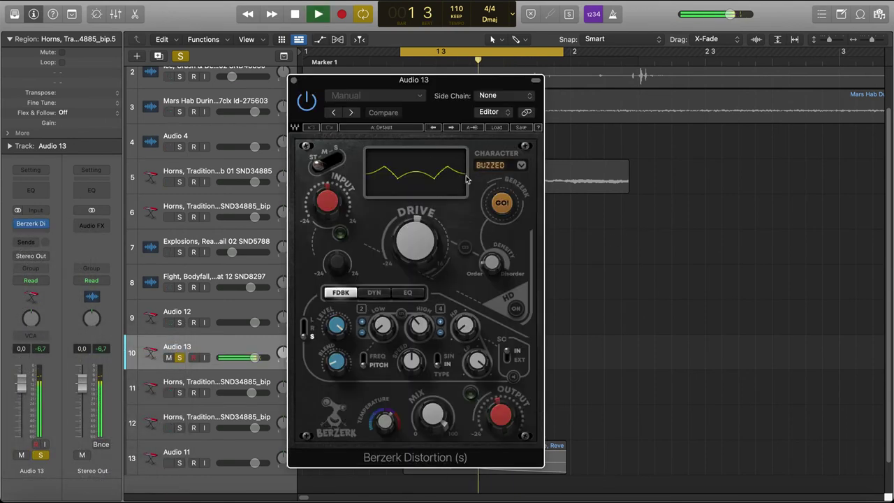
left_click_drag(452, 98, 506, 64)
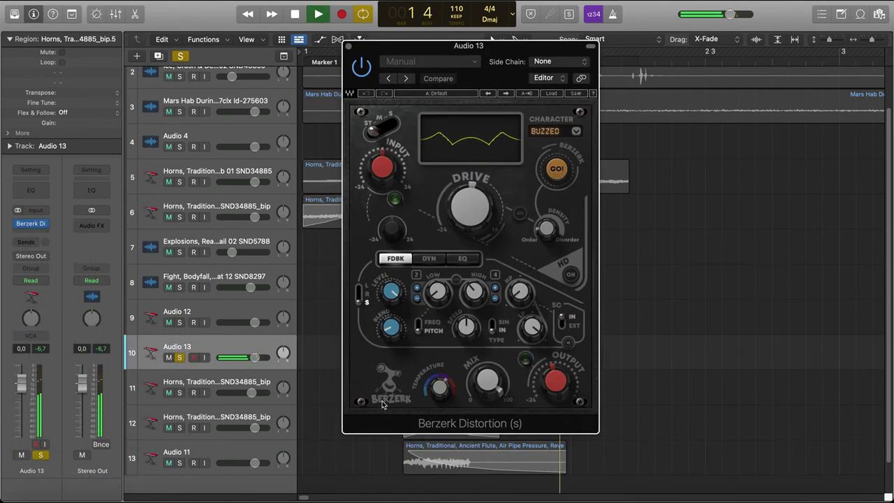
key("space")
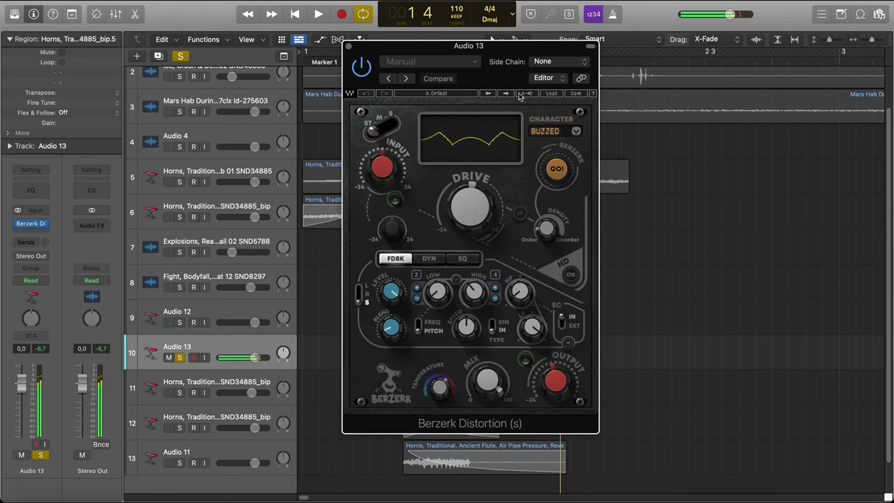
Audition successive Berzerk Distortion presets on Audio 13 during playback until Rhodes Solo is loaded.
left_click(510, 96)
key("space")
left_click(508, 94)
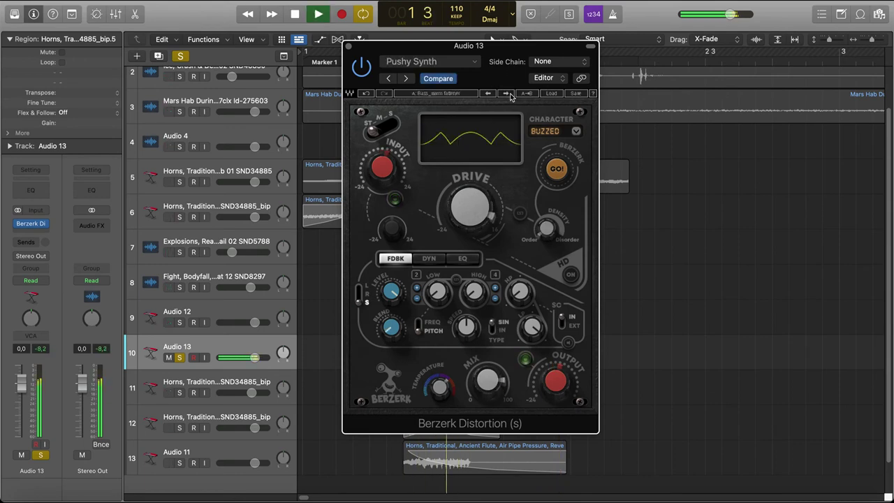
left_click(507, 94)
key("space")
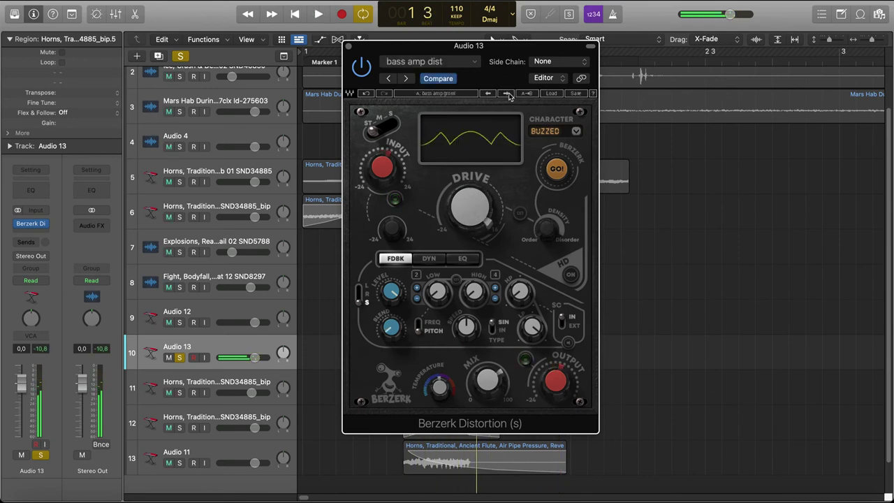
left_click(508, 94)
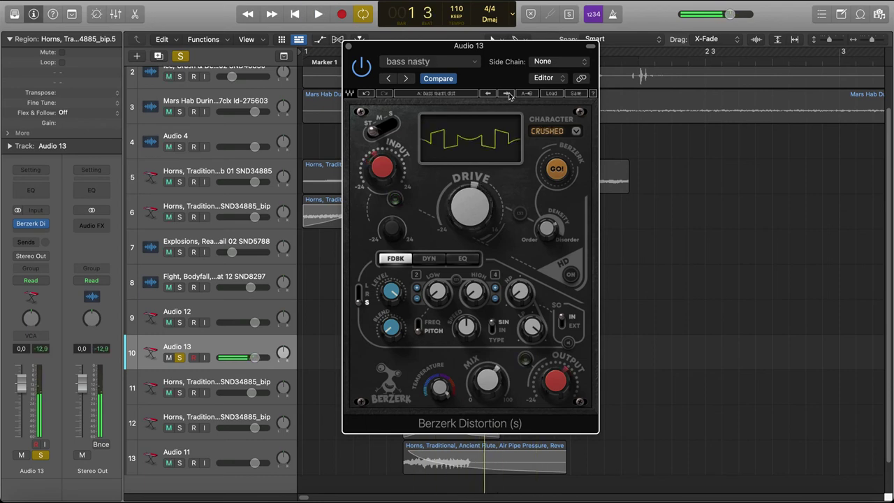
left_click(508, 94)
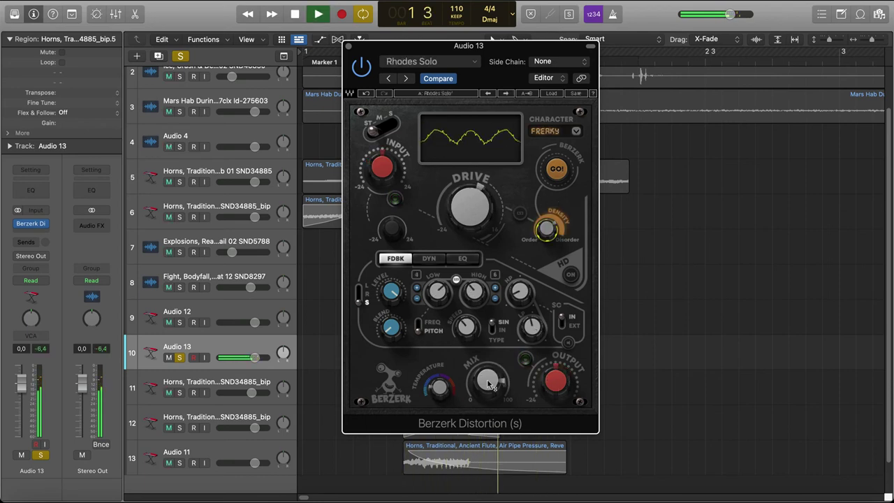
key("space")
left_click(379, 123)
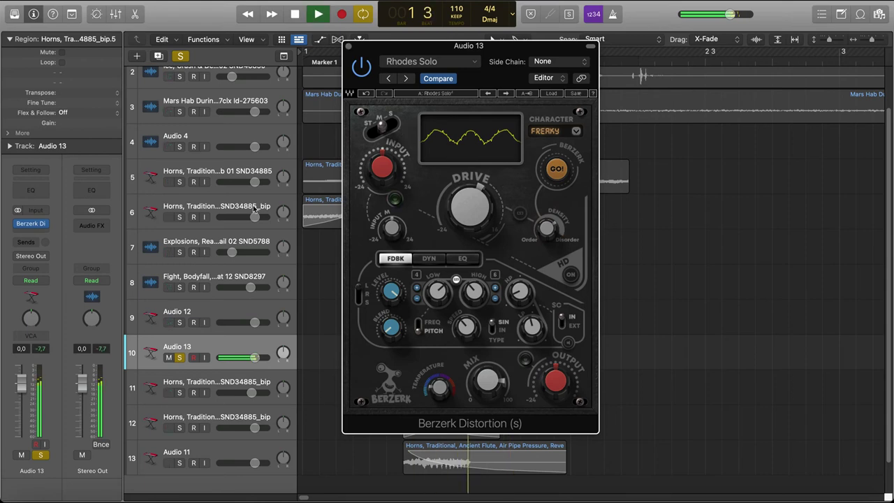
left_click(348, 46)
Solo all the hit tracks from track 6 down to Audio 11 and extend the end of the loop range slightly past bar 2.
scroll(209, 280, "down", 2)
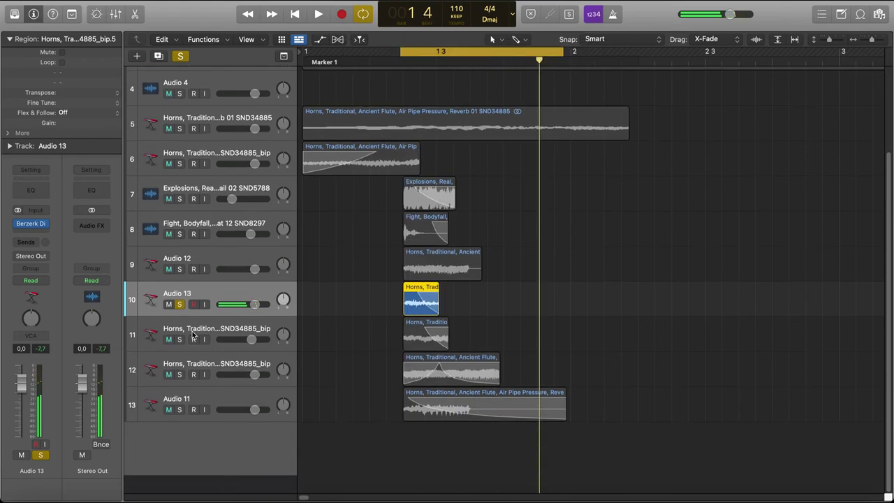
left_click_drag(179, 357, 171, 433)
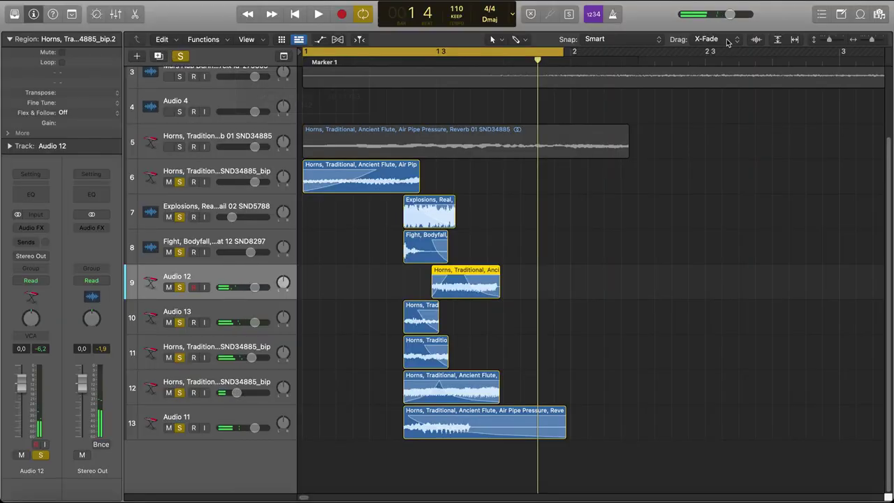
left_click_drag(565, 53, 577, 54)
left_click_drag(577, 54, 605, 53)
Shorten the horns region on track 6 to a length of 0 1 2 0 and play the layered hit.
left_click_drag(419, 186, 403, 185)
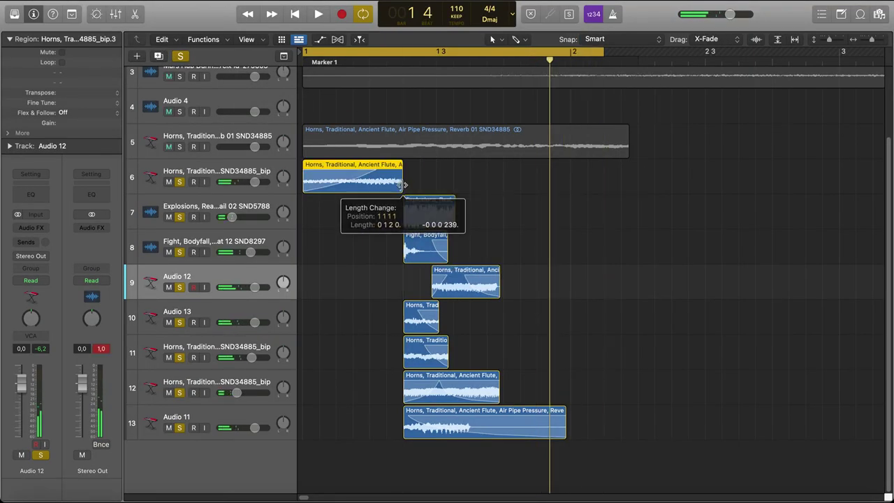
key("space")
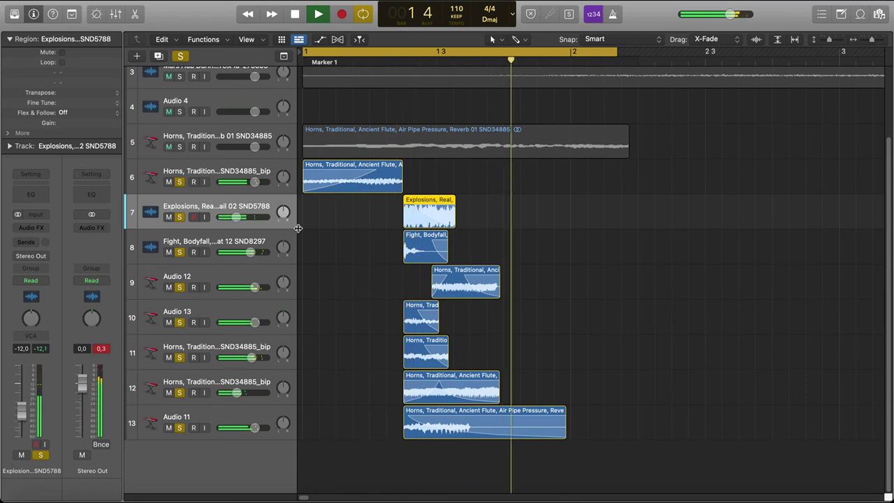
key("space")
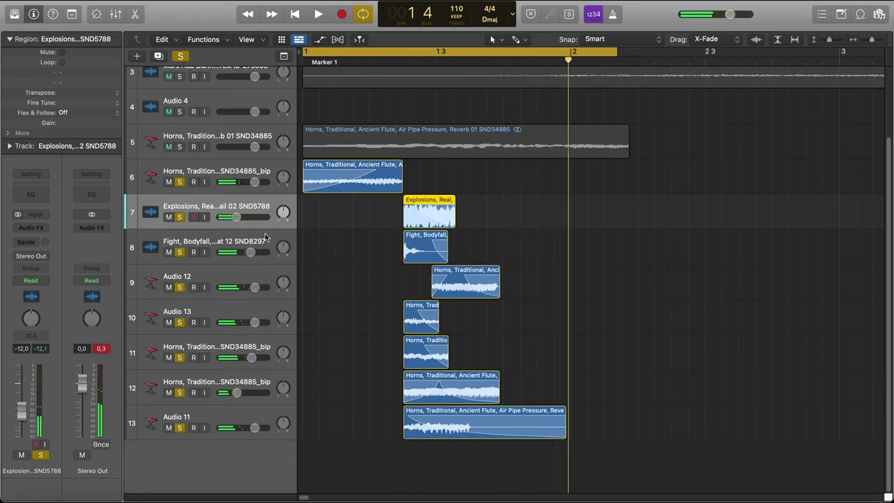
Group the seven tracks from Explosions to Audio 11 into a Summing Stack named Guns, and collapse it.
left_click(244, 410, "shift")
key("super+shift+d")
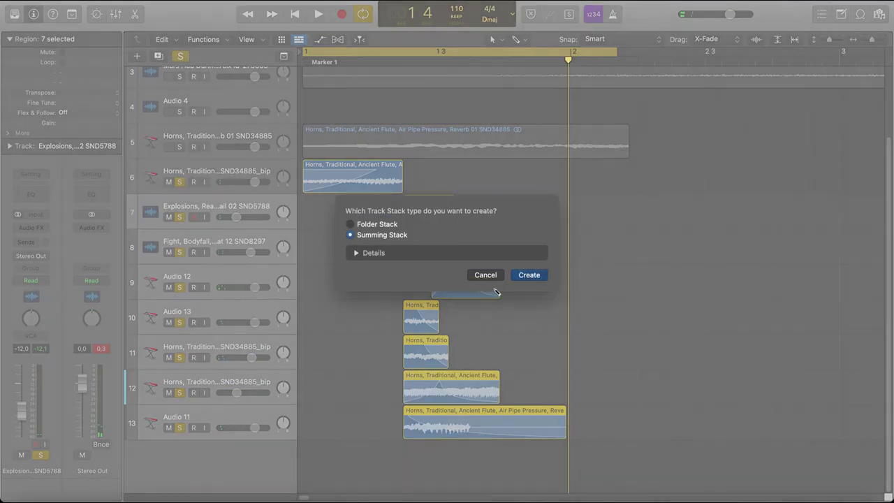
key("Return")
double_click(177, 205)
type("Пгты")
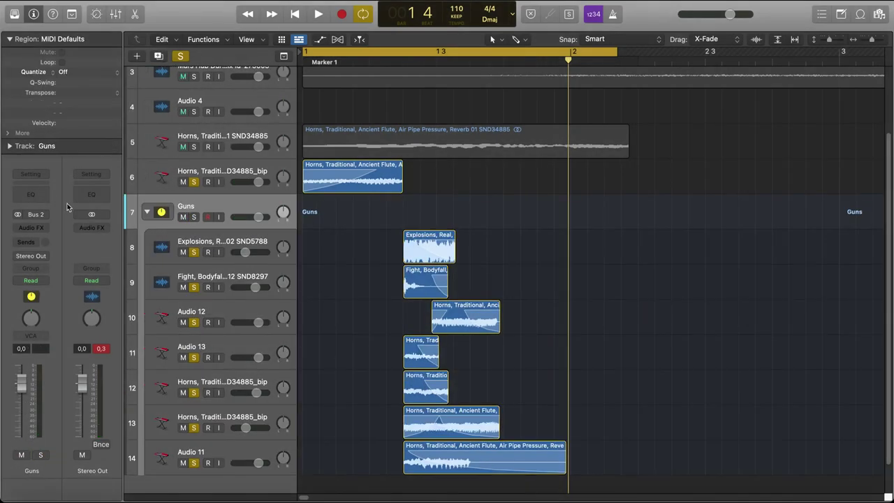
left_click(147, 209)
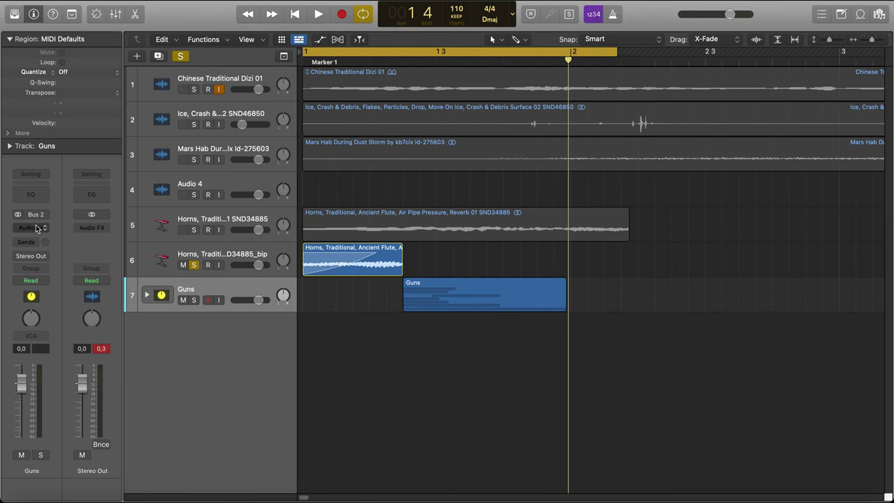
Take the horns on track 6 out of solo, solo the Guns stack instead, and select its region.
left_click(36, 227)
left_click(834, 40)
left_click_drag(827, 40, 830, 39)
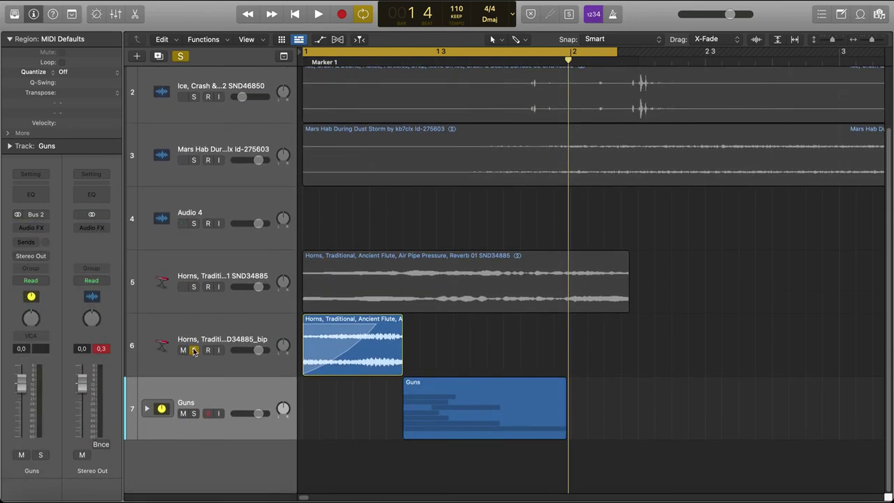
left_click(195, 351)
left_click(194, 413)
left_click(475, 408)
left_click_drag(833, 39, 835, 40)
scroll(501, 193, "down", 4)
Insert a Compressor on the Guns stack.
left_click(31, 228)
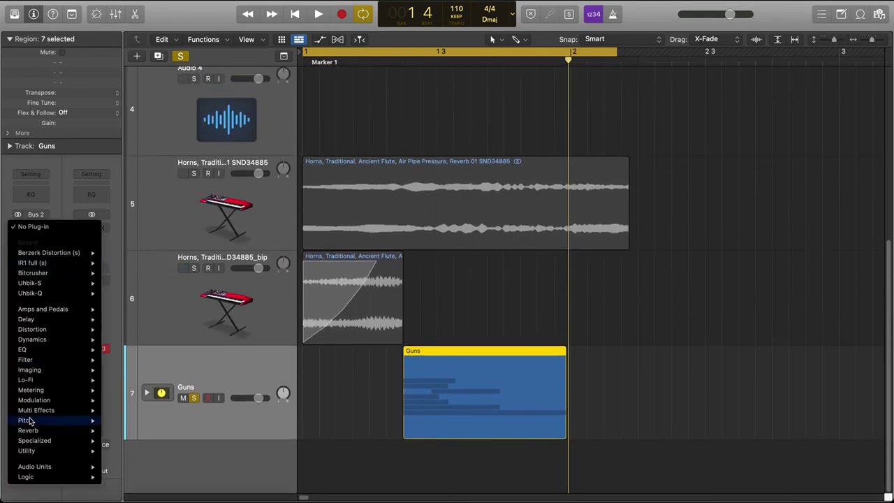
mouse_move(30, 391)
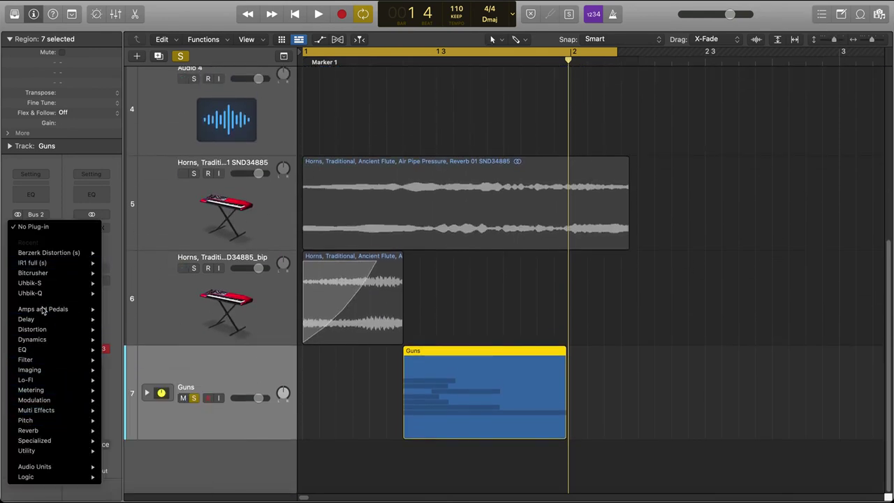
key("Escape")
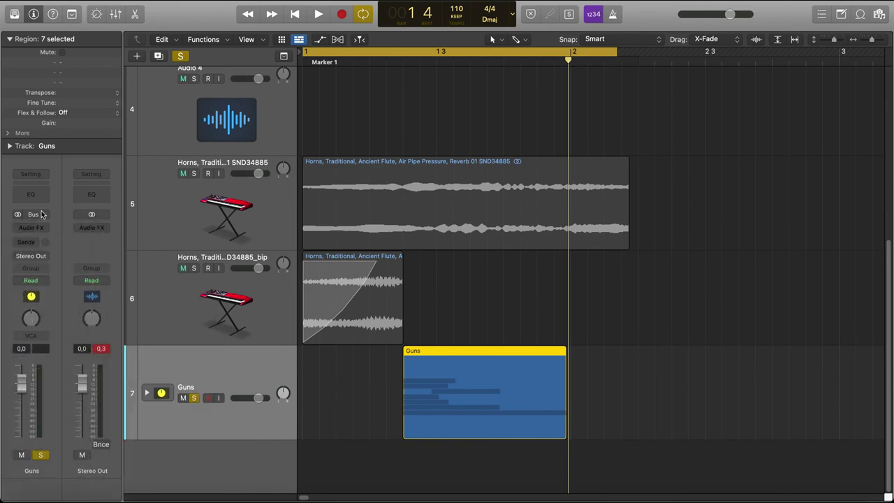
left_click(40, 232)
key("Escape")
left_click(395, 53)
left_click(395, 54)
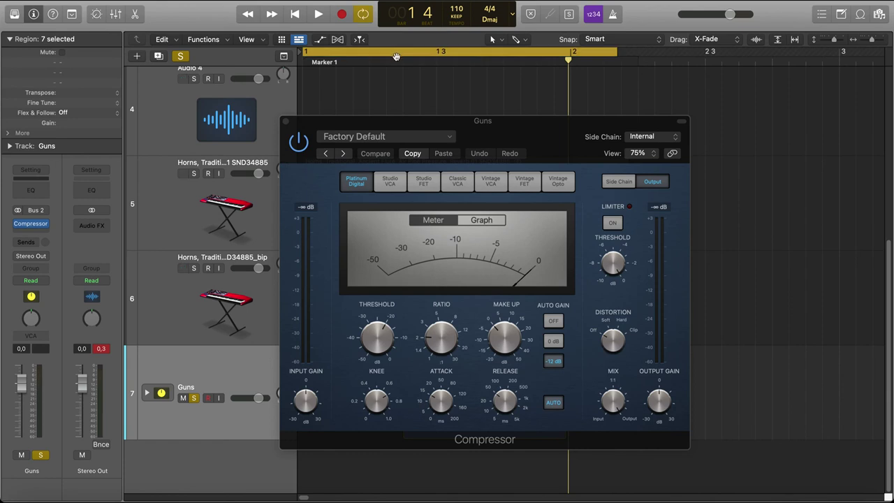
Add a Channel EQ after the Compressor on the Guns stack, play the hit, and close the EQ window.
left_click(397, 54)
left_click(399, 60)
key("space")
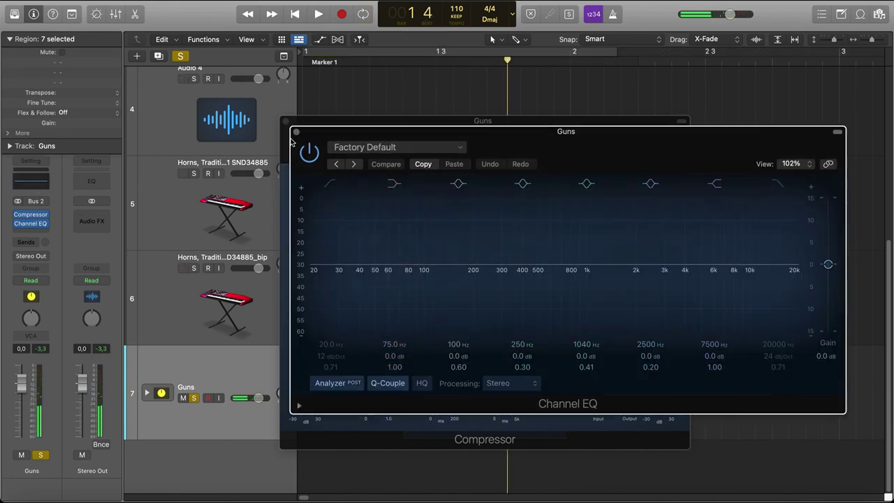
left_click(294, 130)
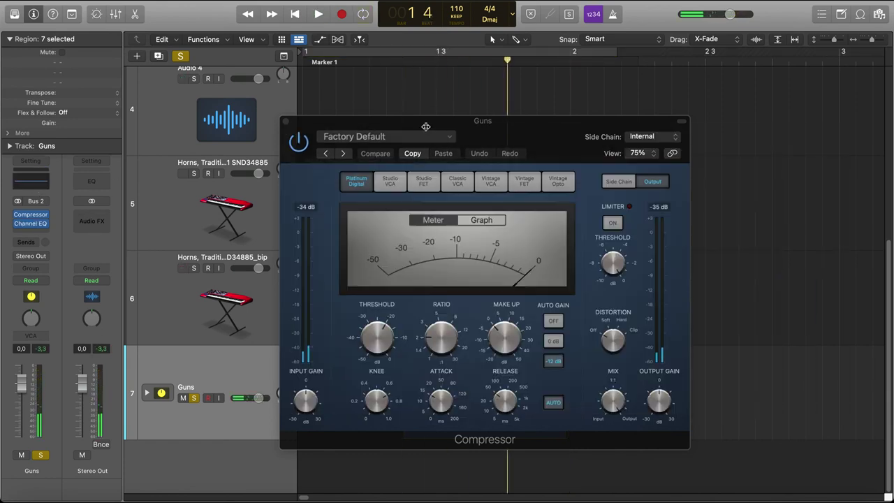
Loop playback of the Guns hit from 1 2 2 103 to 2 2 3 133 with the Compressor window moved aside.
left_click_drag(471, 142, 395, 109)
key("space")
key("space")
left_click_drag(394, 51, 680, 52)
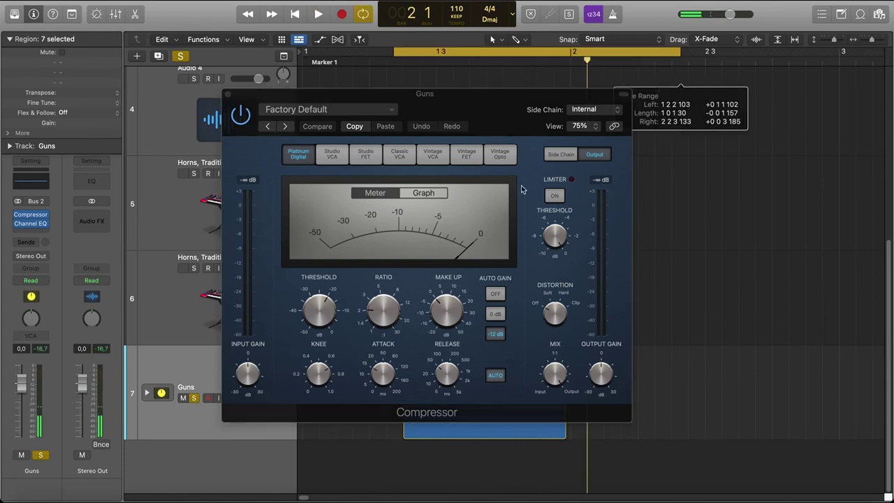
key("space")
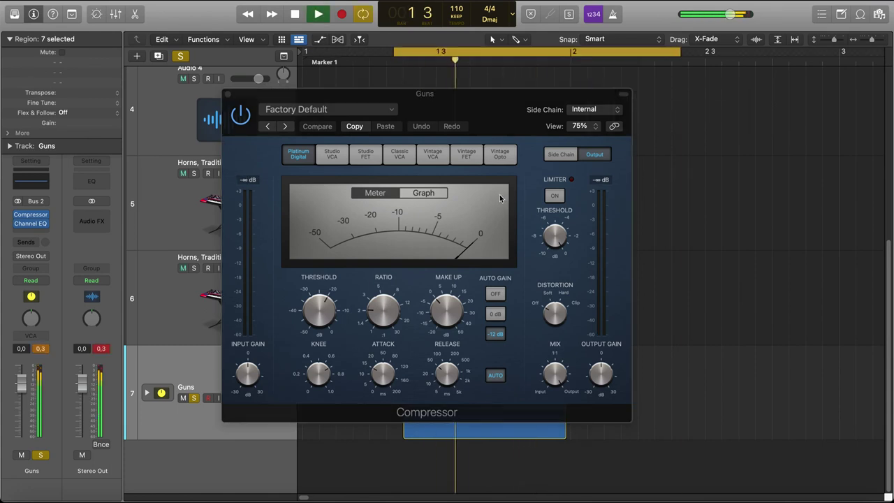
Stop playback, turn on the limiter in the Guns Compressor, and close its window.
key("space")
left_click(556, 196)
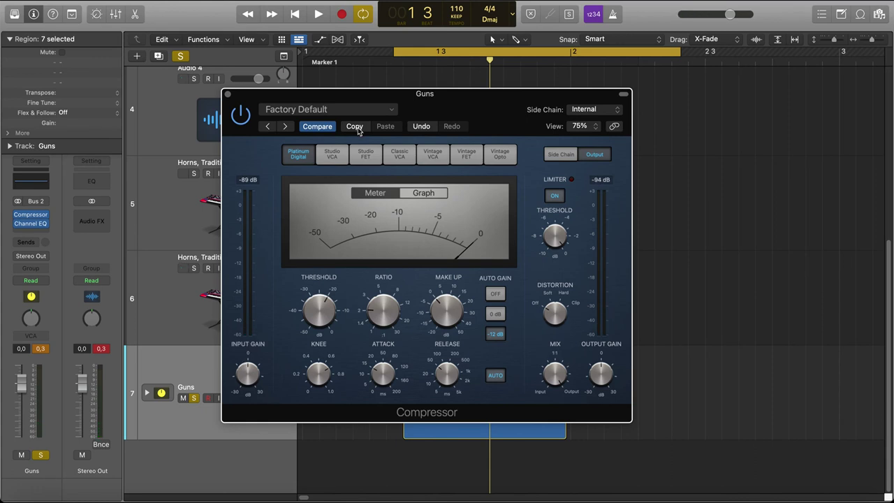
left_click_drag(472, 119, 570, 88)
left_click_drag(834, 39, 829, 40)
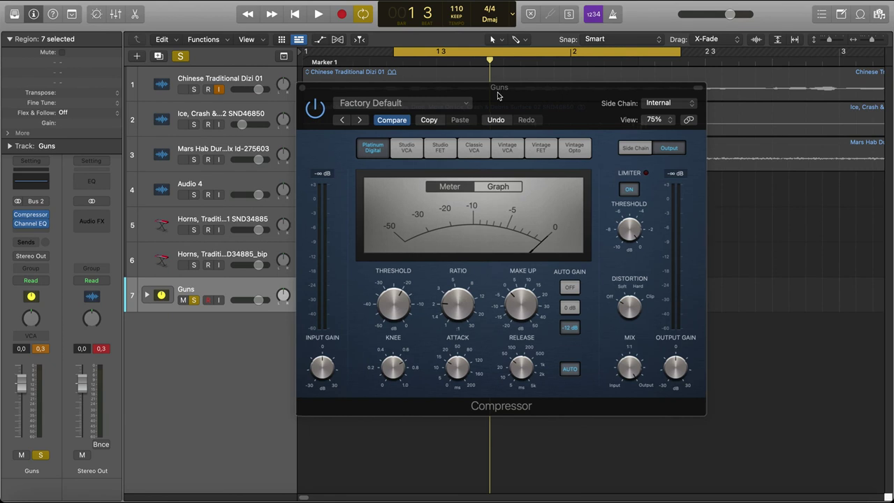
left_click_drag(498, 95, 407, 100)
left_click_drag(246, 105, 371, 74)
left_click(335, 60)
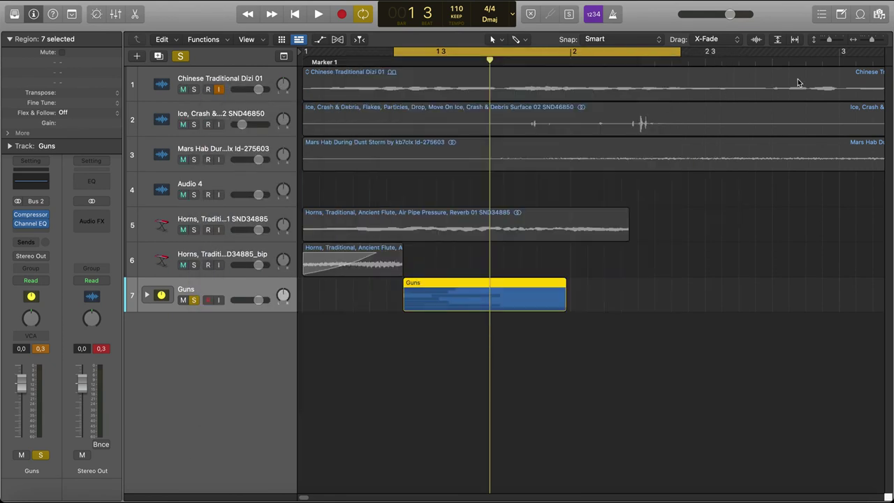
In the Guns Channel EQ, cut the low shelf by about 2.3 dB near 79.5 Hz and slightly raise the 100 Hz band during playback.
scroll(567, 135, "down", 5)
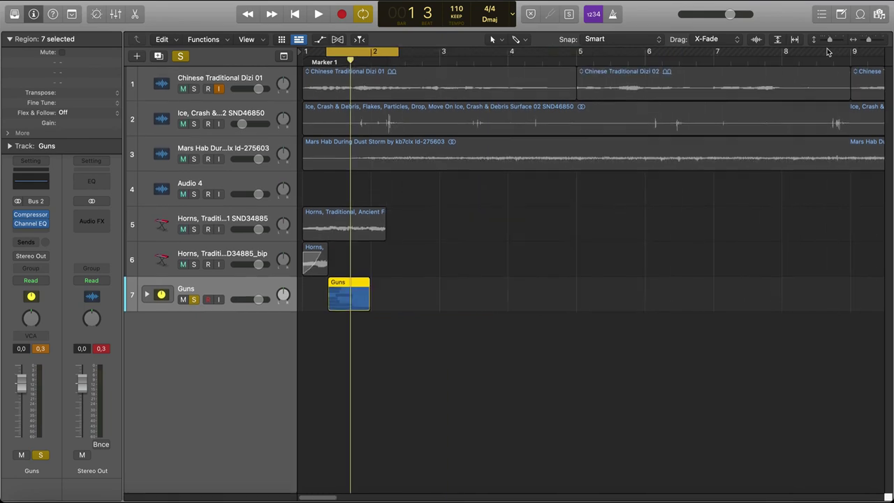
left_click_drag(830, 40, 833, 39)
scroll(508, 170, "up", 2)
scroll(507, 169, "up", 3)
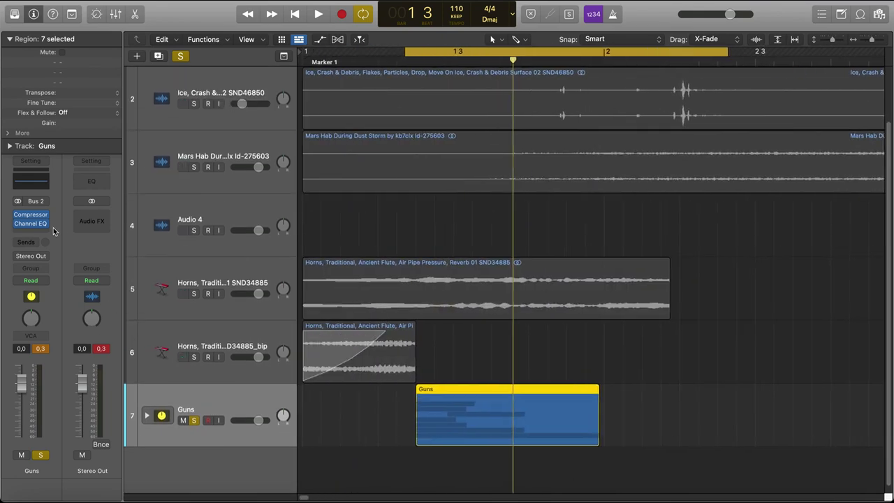
key("space")
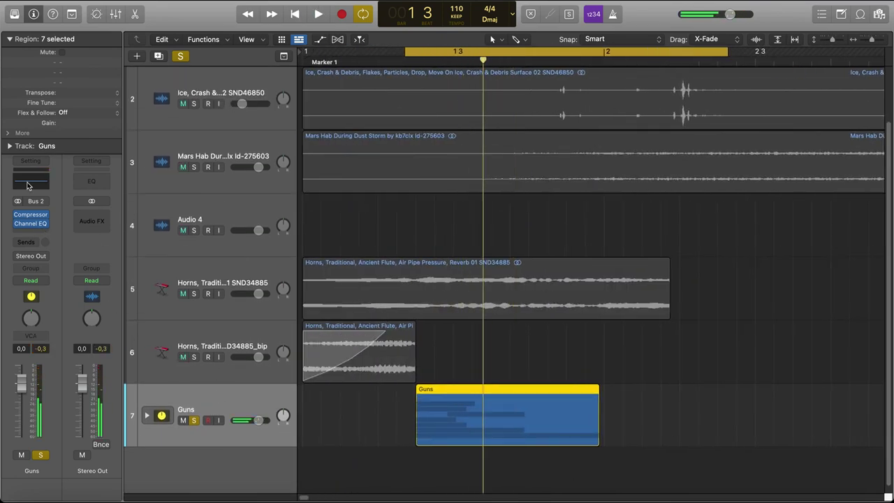
left_click(28, 184)
left_click_drag(400, 276, 401, 299)
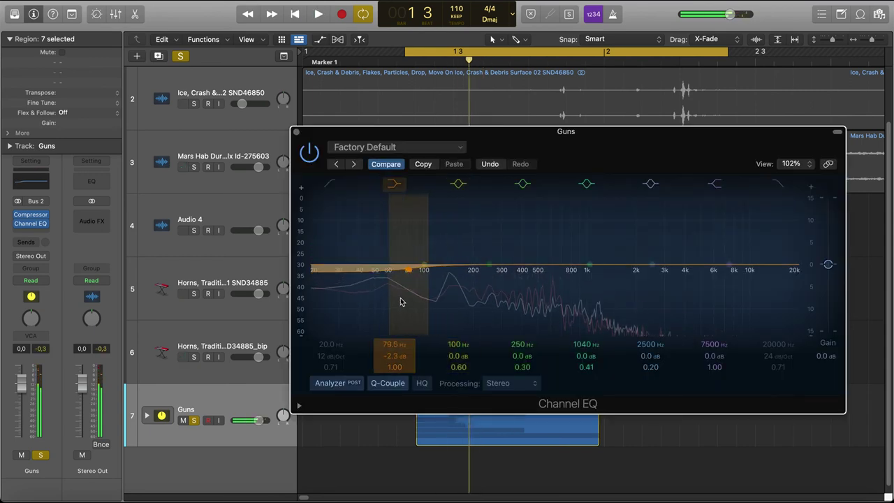
left_click_drag(425, 267, 445, 258)
key("space")
Check the limiter threshold in the Guns Compressor, and close the Compressor and Channel EQ windows.
left_click(31, 215)
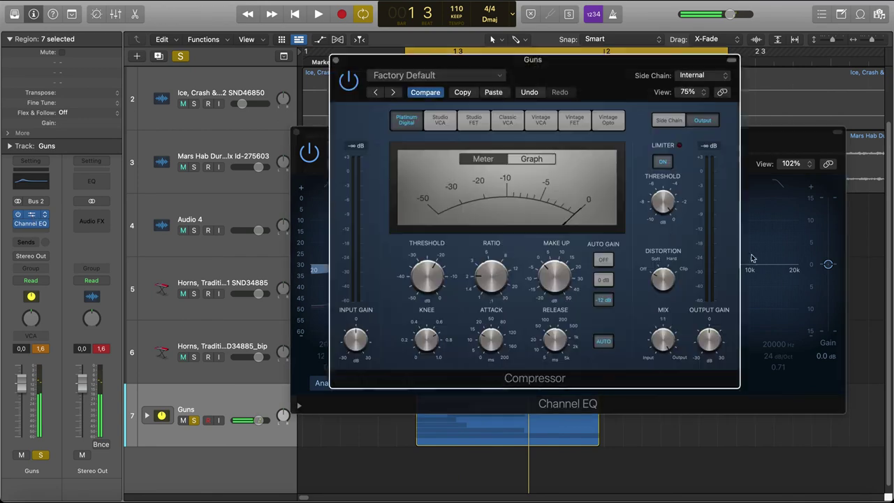
mouse_move(665, 215)
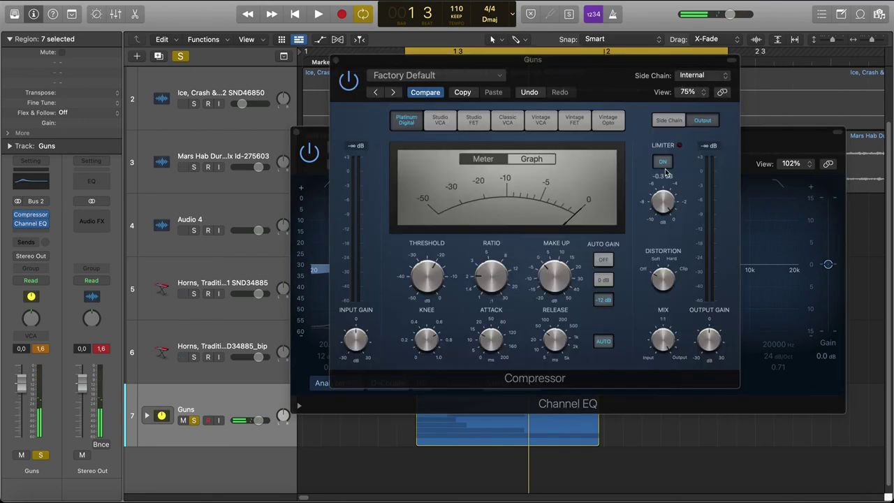
left_click(337, 61)
left_click(297, 132)
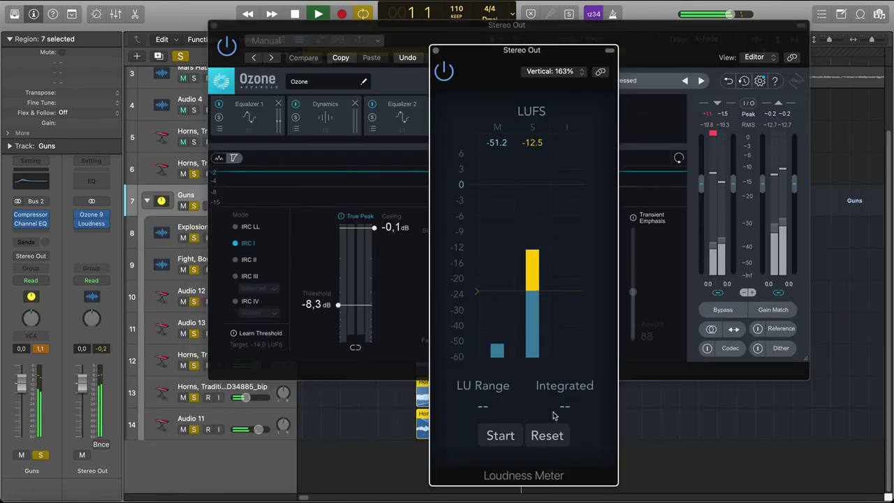
Measure the integrated loudness of the looped hit on Stereo Out, and close the Loudness Meter and Ozone 9 windows.
left_click(500, 435)
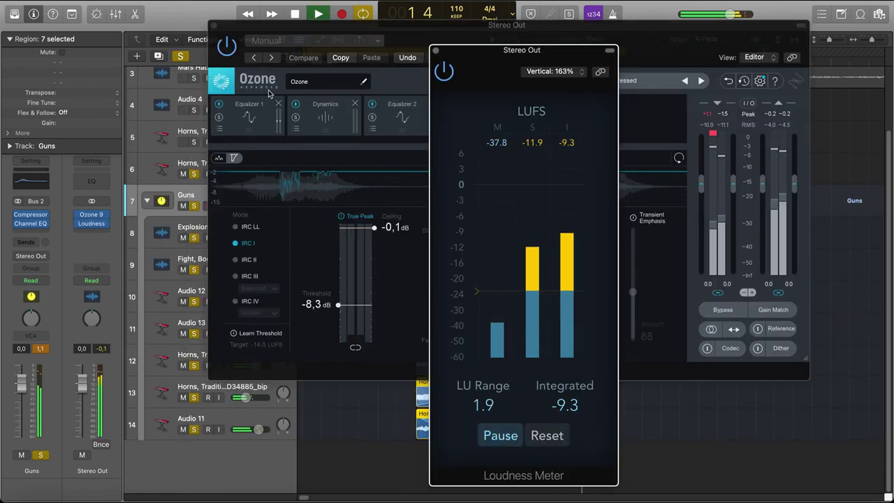
left_click(436, 51)
key("space")
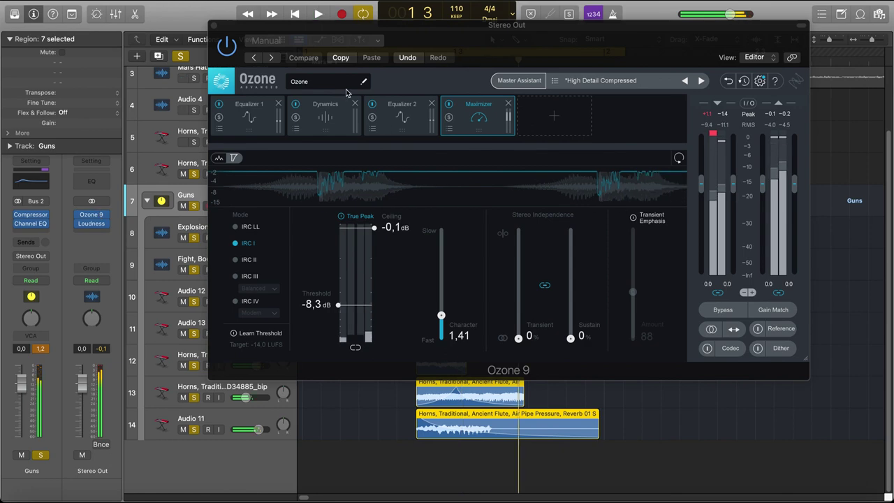
left_click(333, 121)
left_click(212, 25)
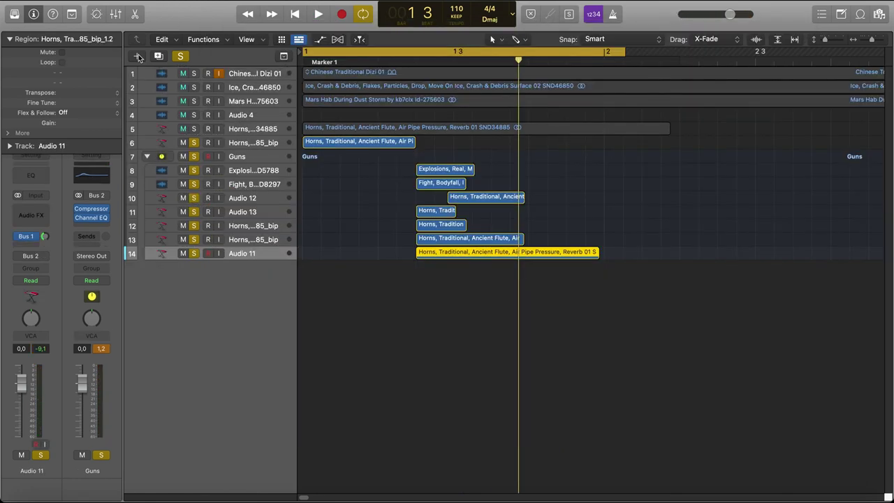
Create one software instrument track with Phase Plant and slightly raise the envelope's attack in the Analog FM preset.
left_click(137, 56)
left_click(343, 173)
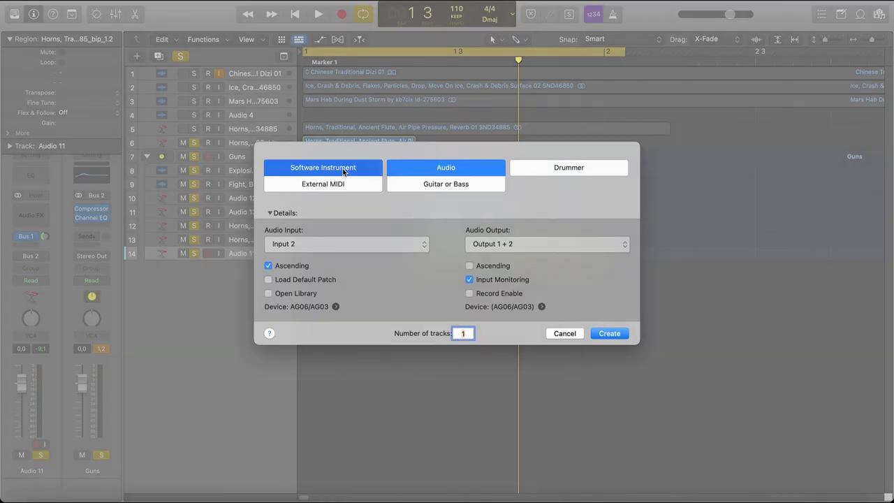
left_click(380, 262)
mouse_move(328, 491)
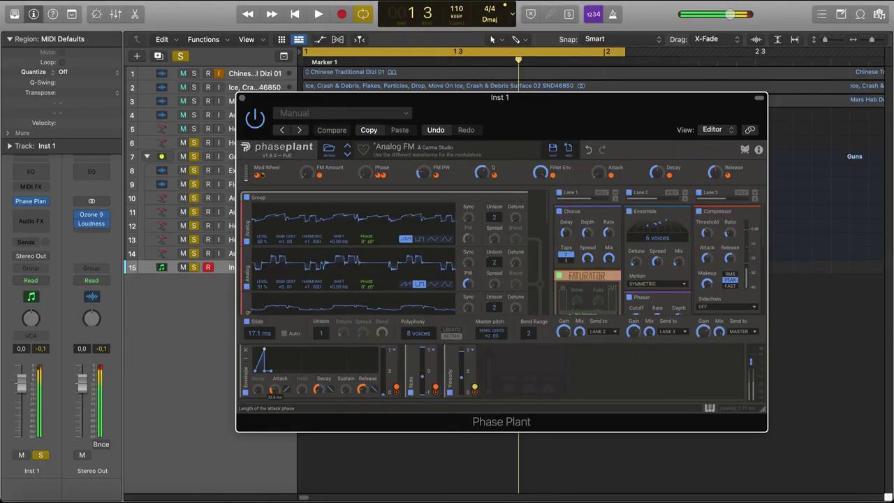
left_click_drag(274, 390, 274, 384)
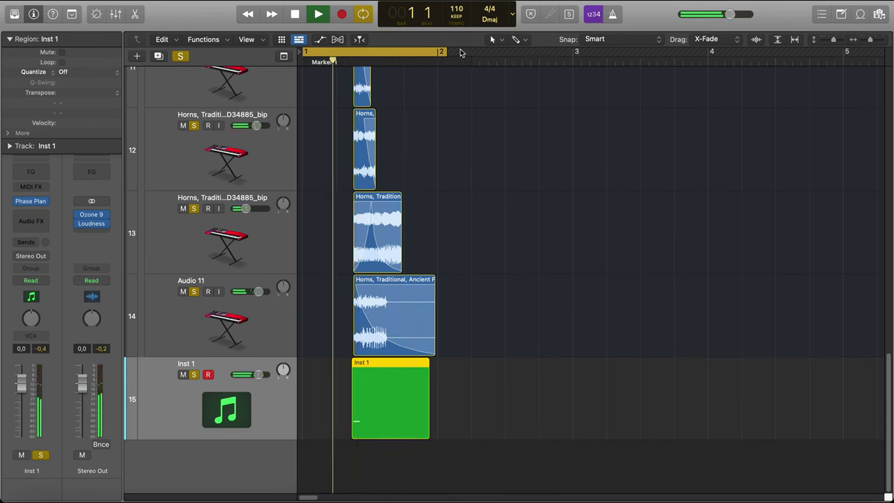
Stop playback, turn off the cycle range, and disarm recording on the Inst 1 track.
key("space")
left_click(437, 51)
key("z")
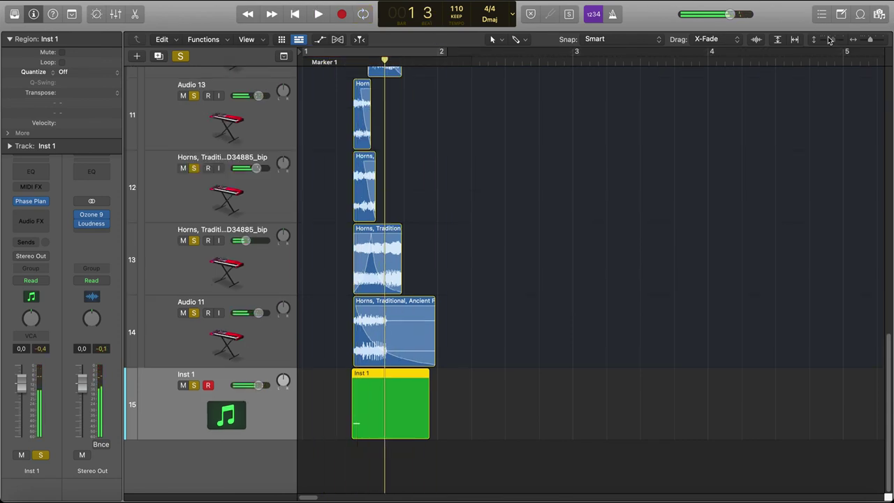
left_click(209, 429)
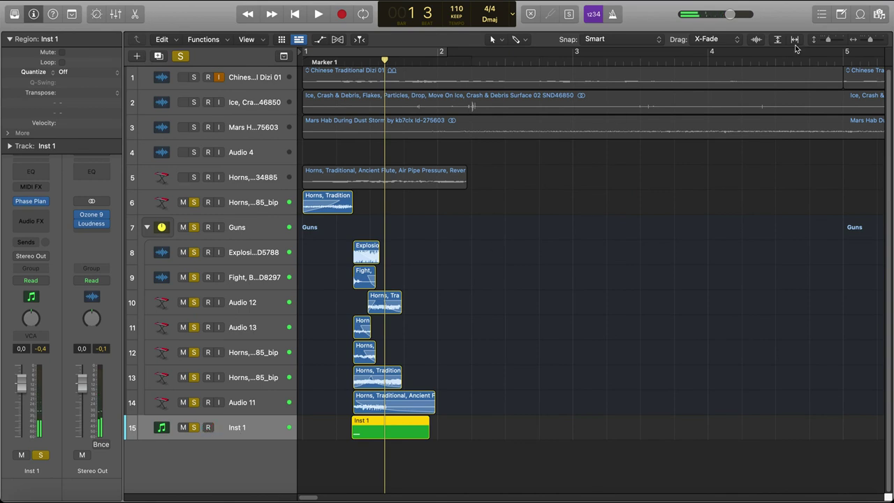
left_click_drag(828, 40, 823, 41)
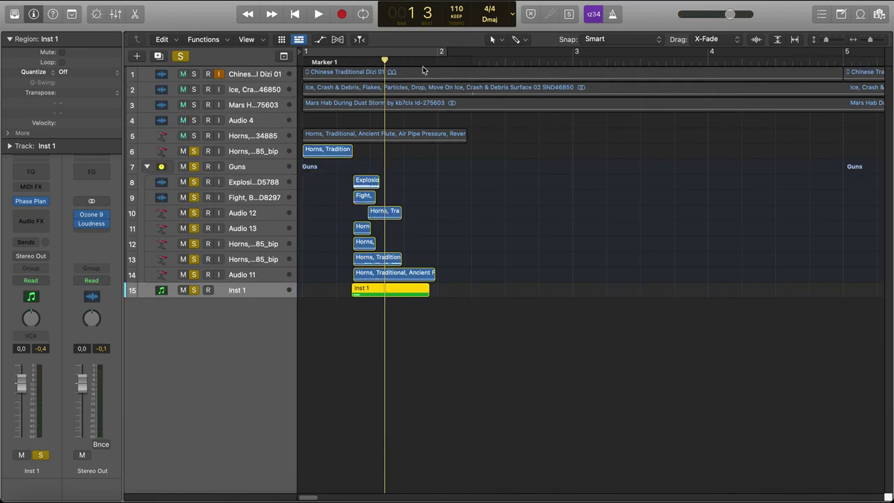